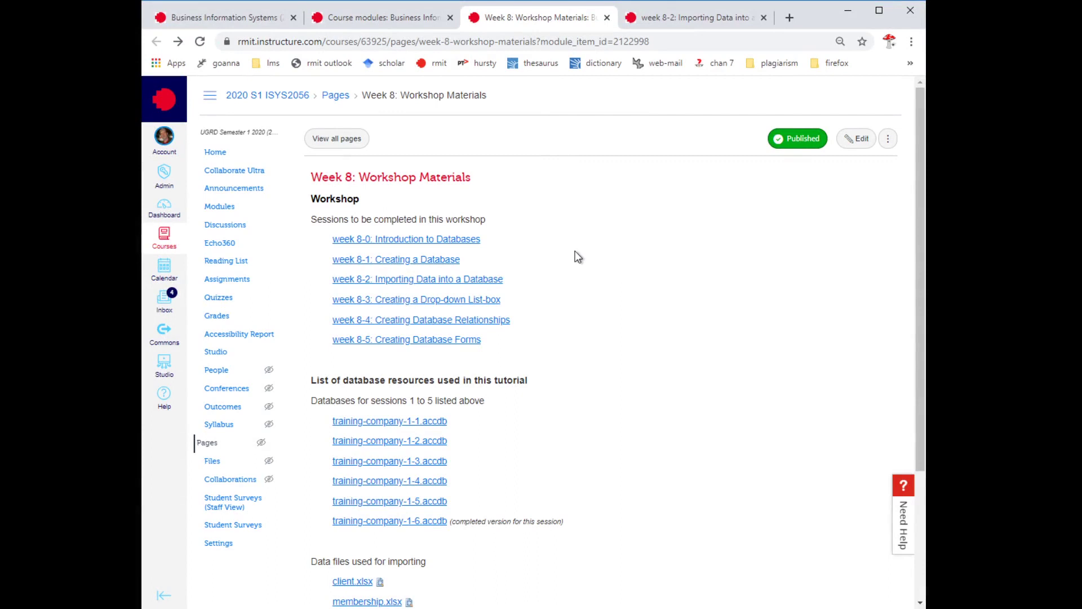
Highlight the week 8-1: Creating a Database link text on Workshop Materials, then clear the highlight
drag(473, 264, 339, 265)
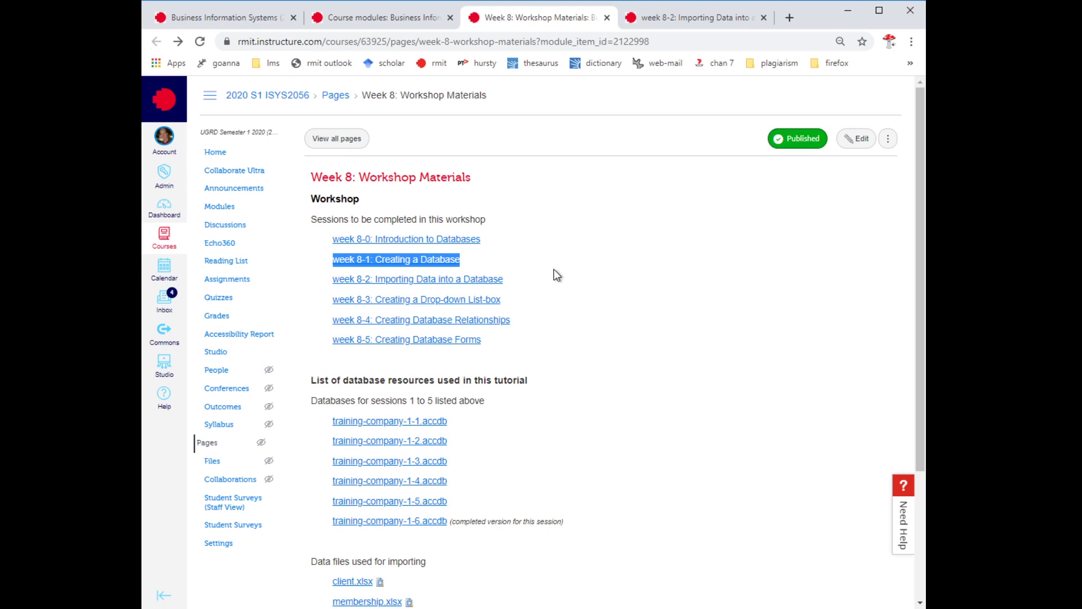
click(472, 259)
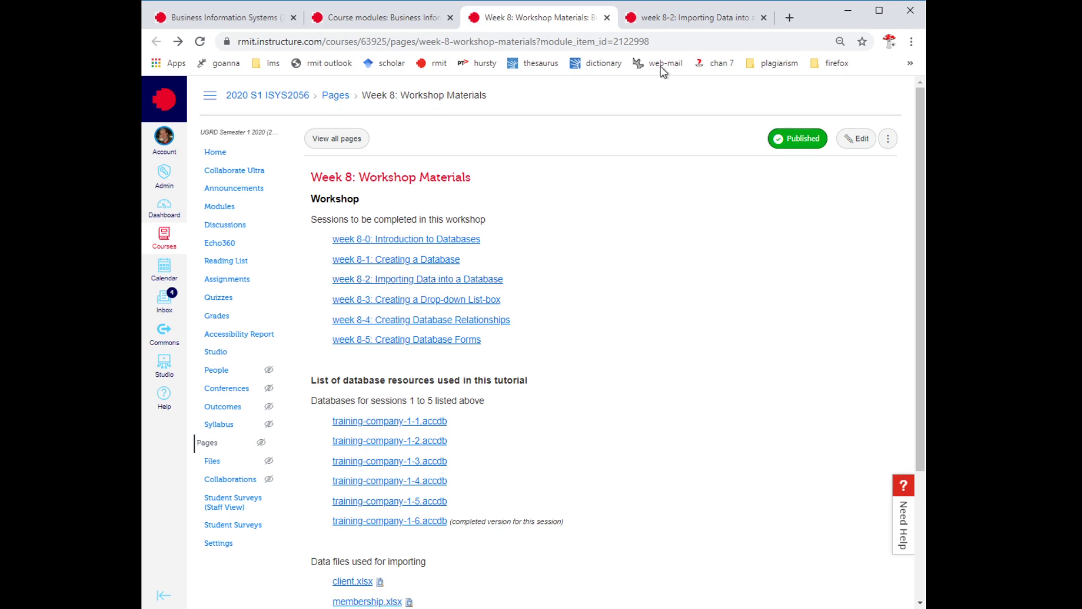
Switch to the week 8-2: Importing Data into a Database page and scroll down through its instructions
click(682, 19)
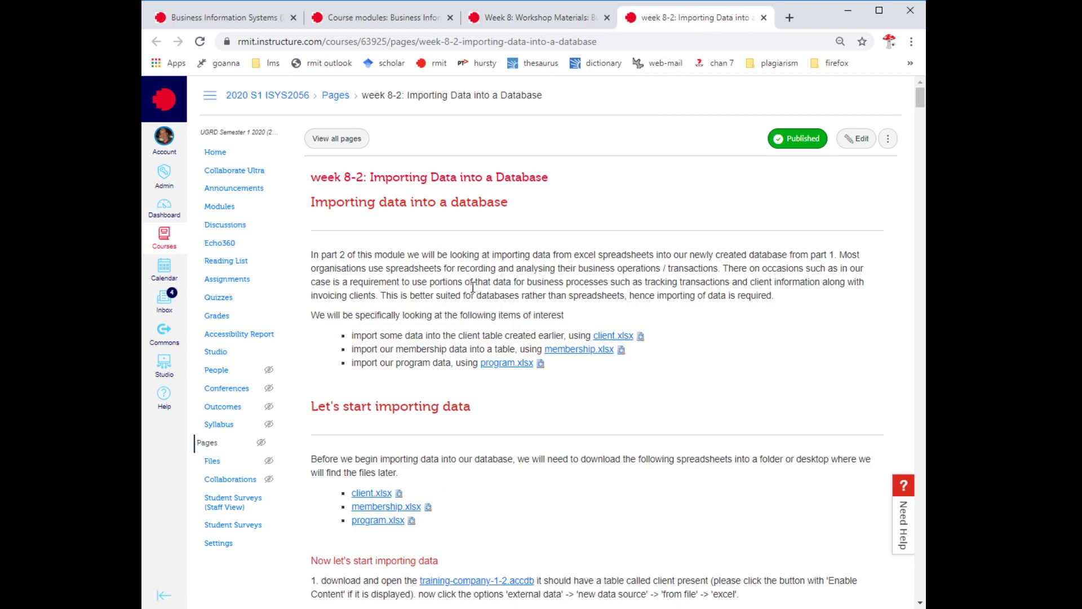
scroll(472, 290, down, 1)
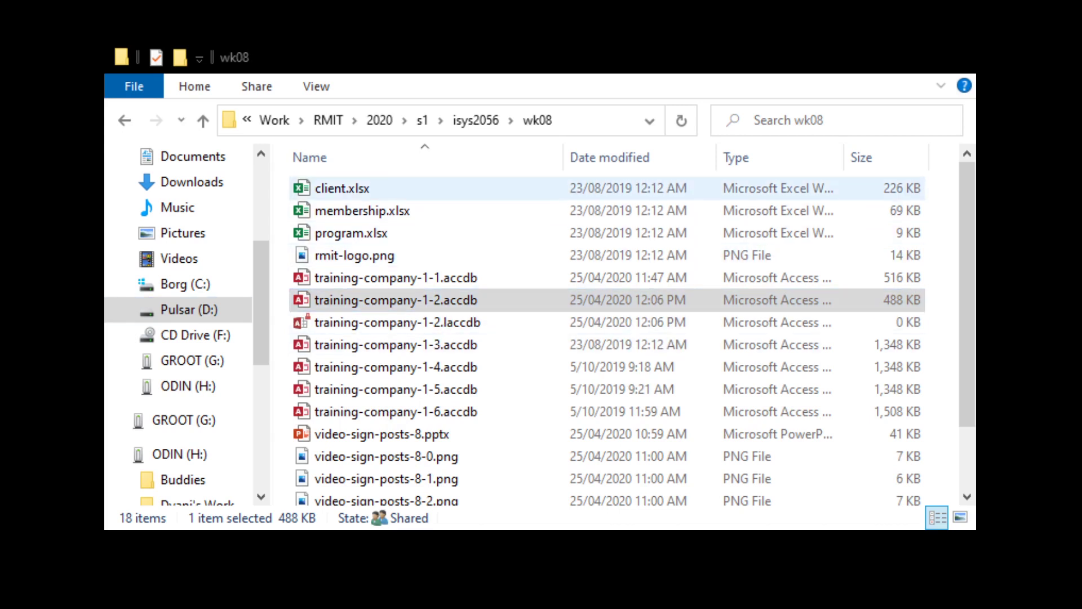
Open client.xlsx in Excel to view its clientID-to-email columns
double_click(342, 187)
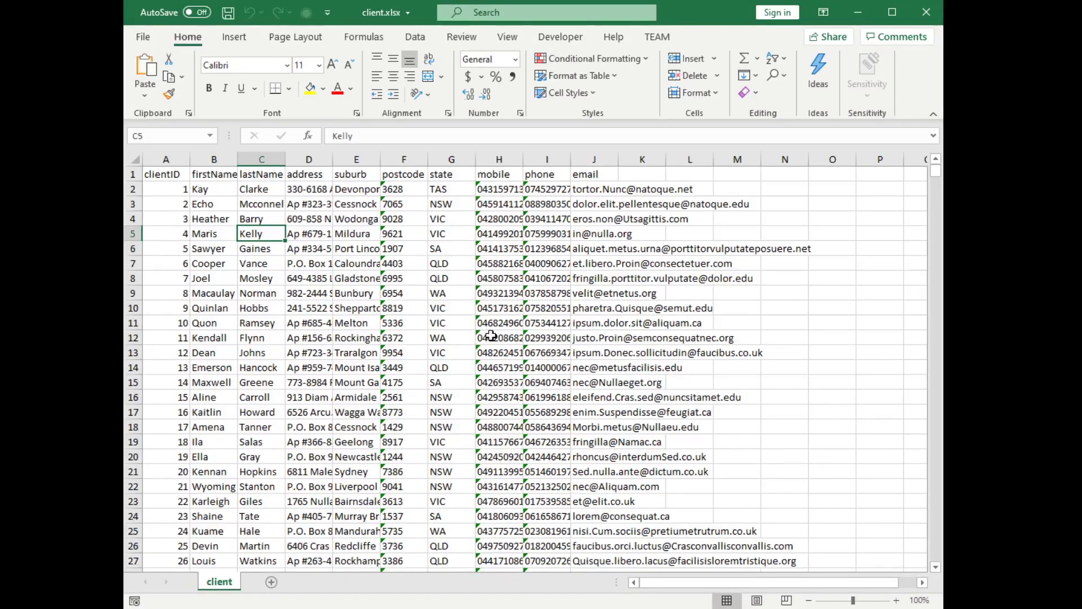
click(356, 279)
click(217, 321)
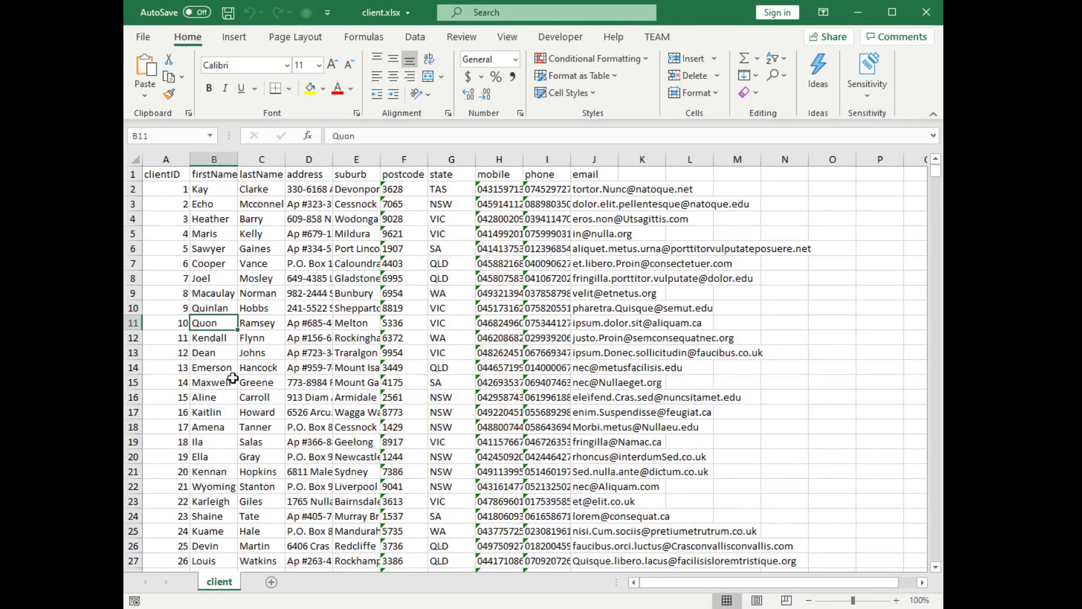
click(586, 338)
click(297, 338)
click(197, 323)
click(194, 277)
click(254, 276)
click(308, 275)
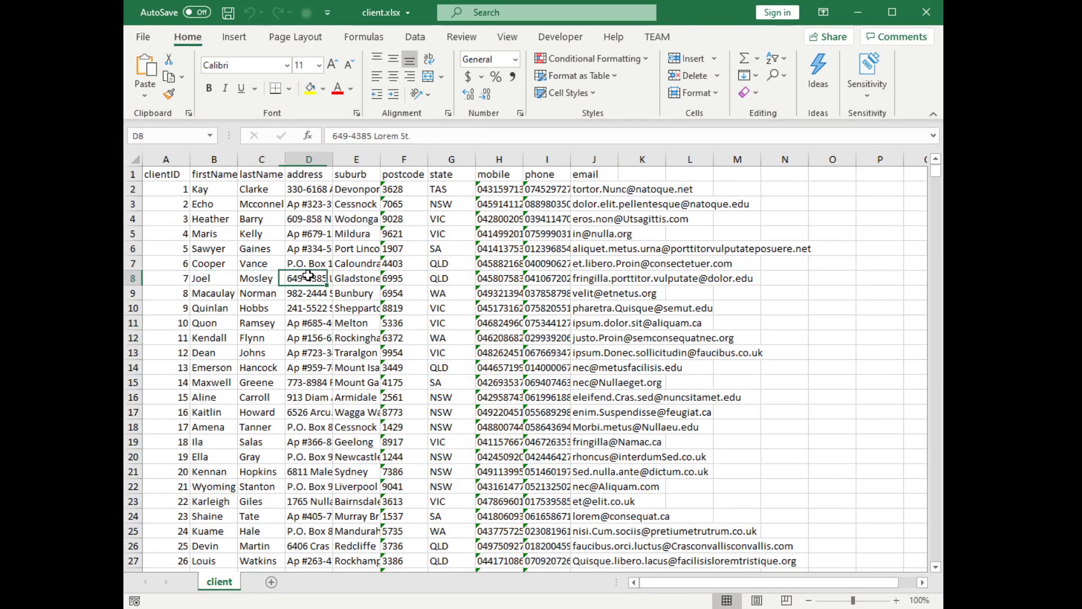
click(195, 311)
click(170, 323)
click(197, 323)
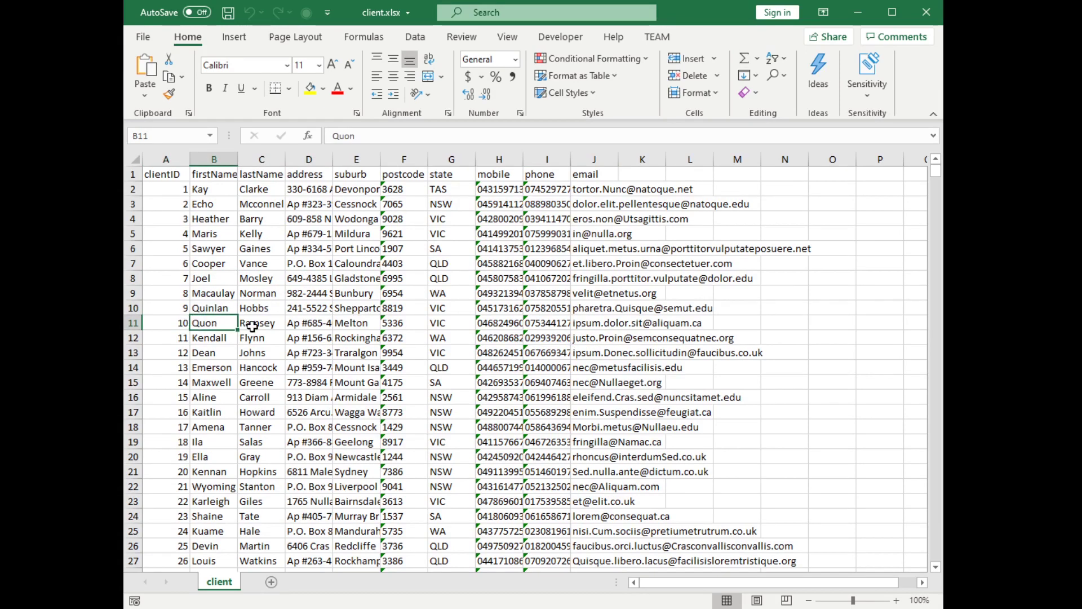
click(252, 326)
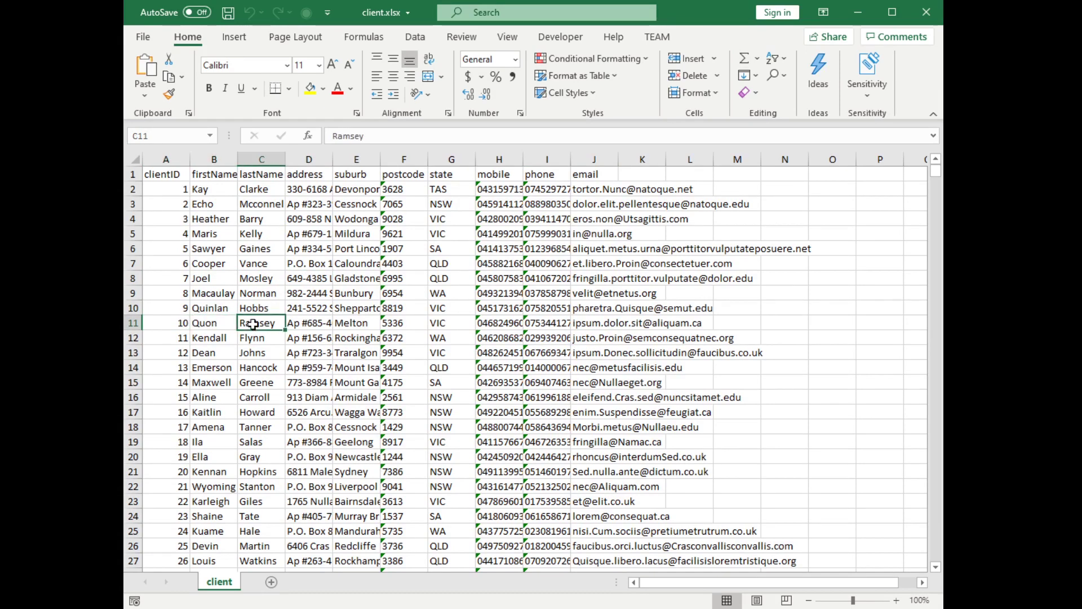
click(256, 175)
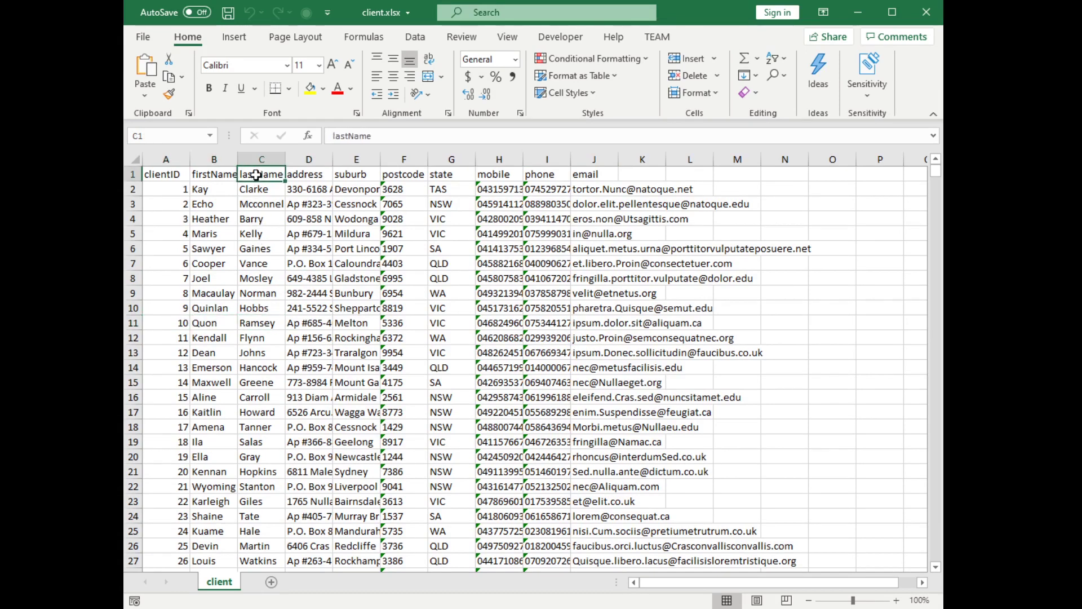
click(136, 173)
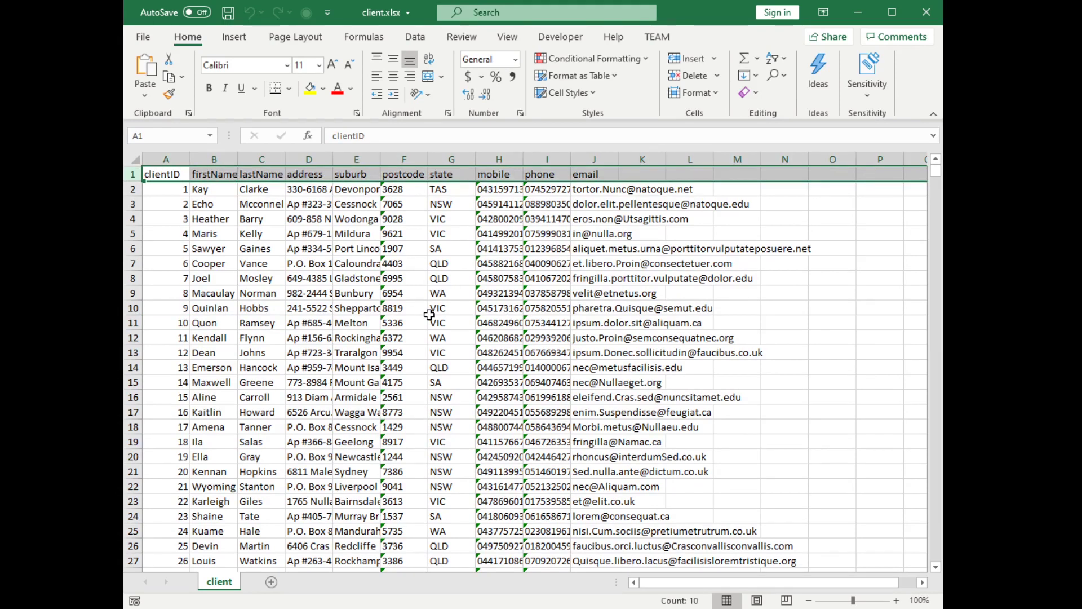
click(258, 175)
click(264, 322)
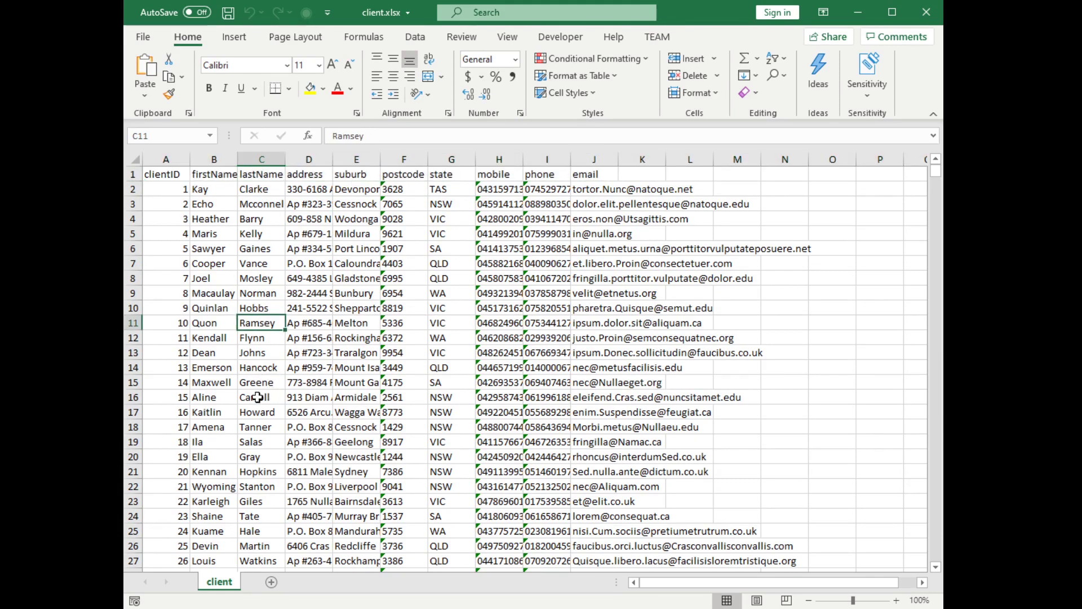
click(266, 383)
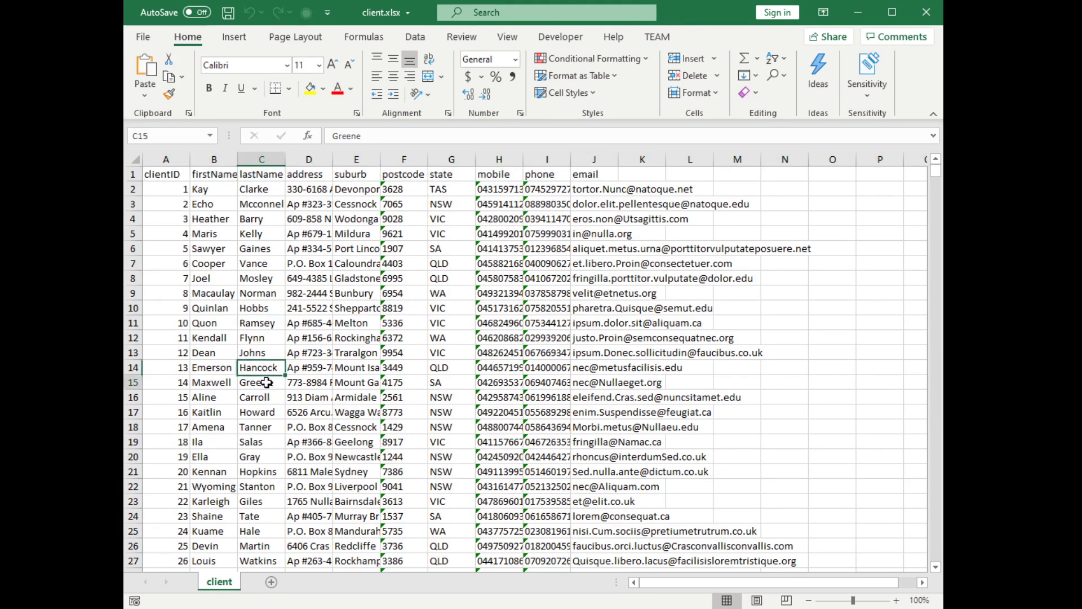
click(275, 441)
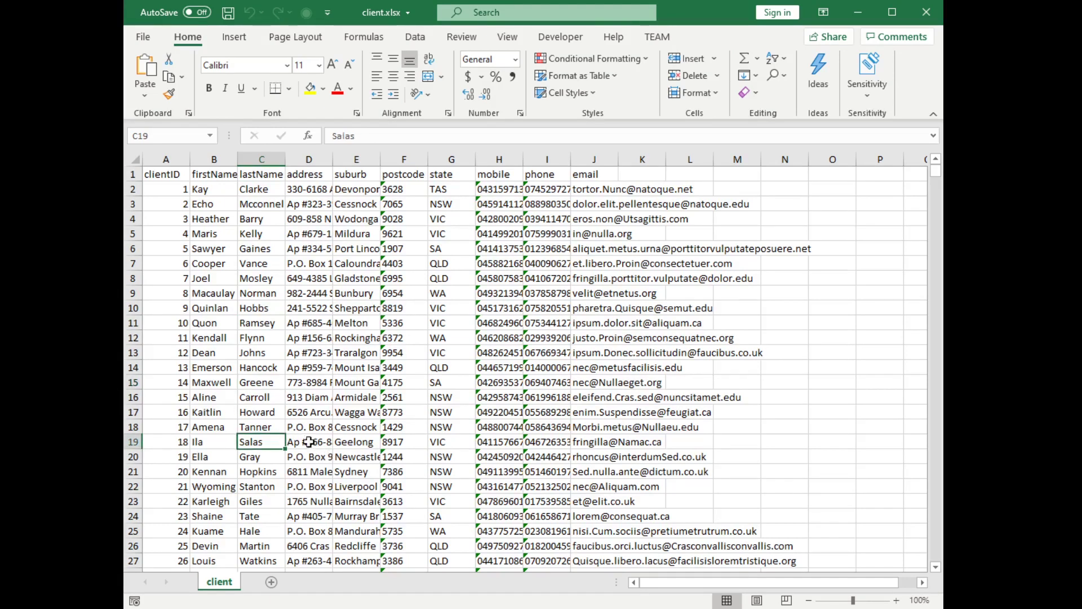
click(265, 263)
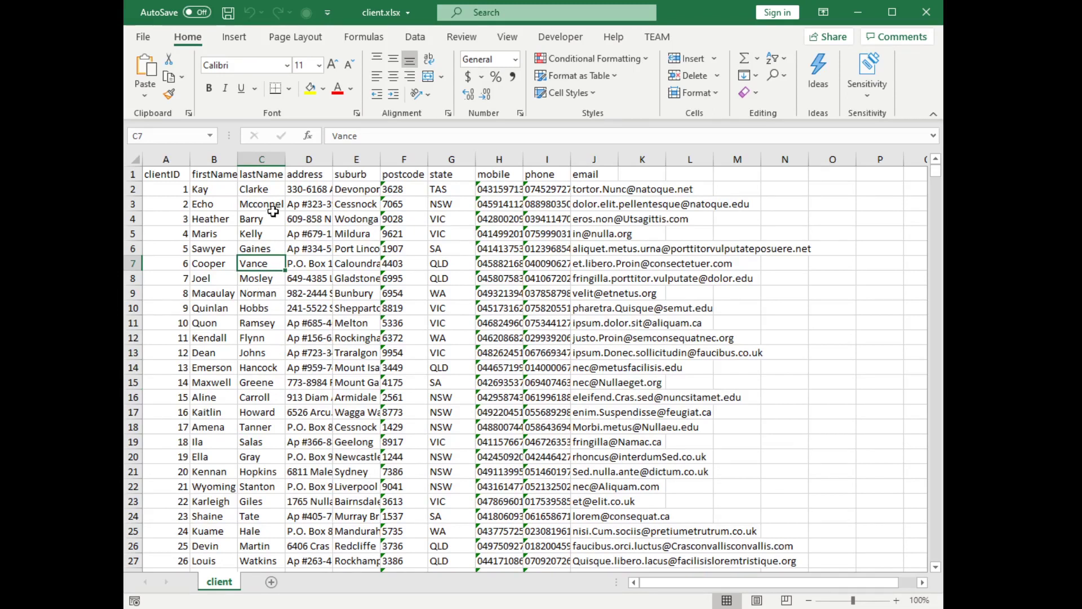
click(262, 176)
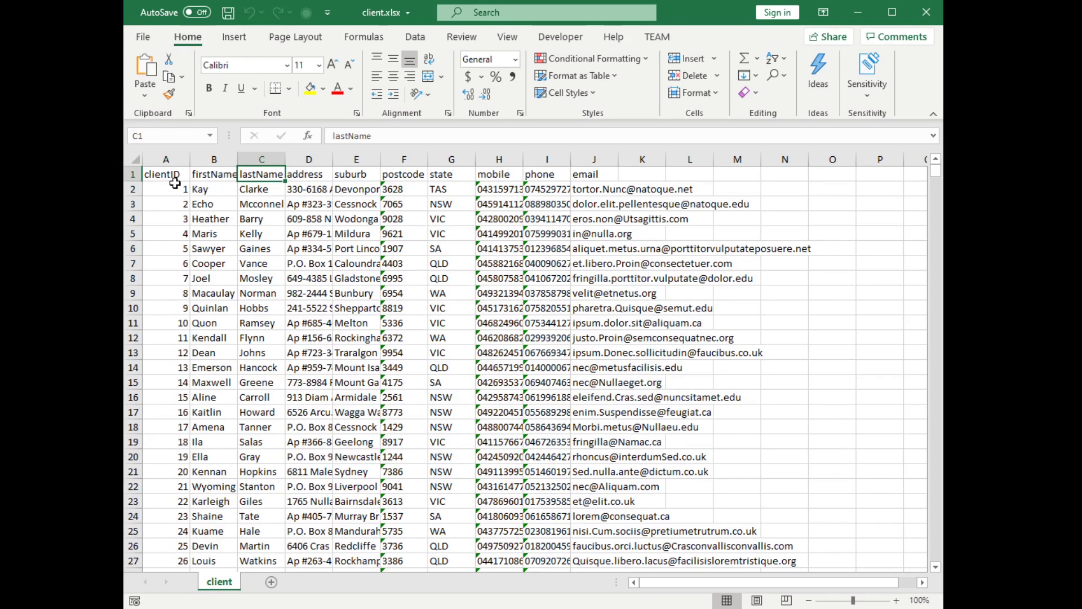
click(263, 265)
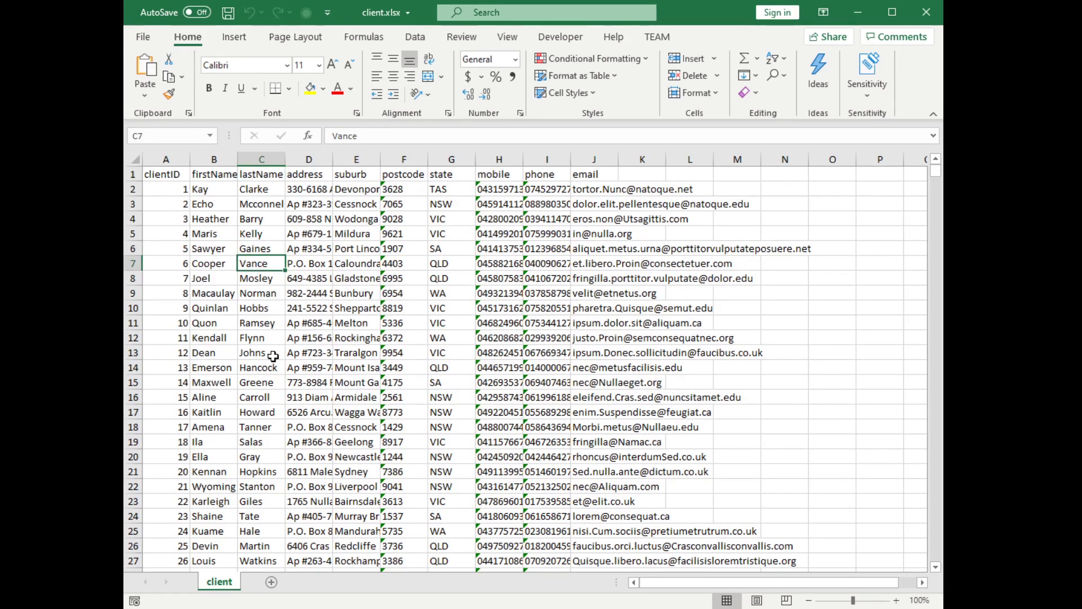
click(304, 353)
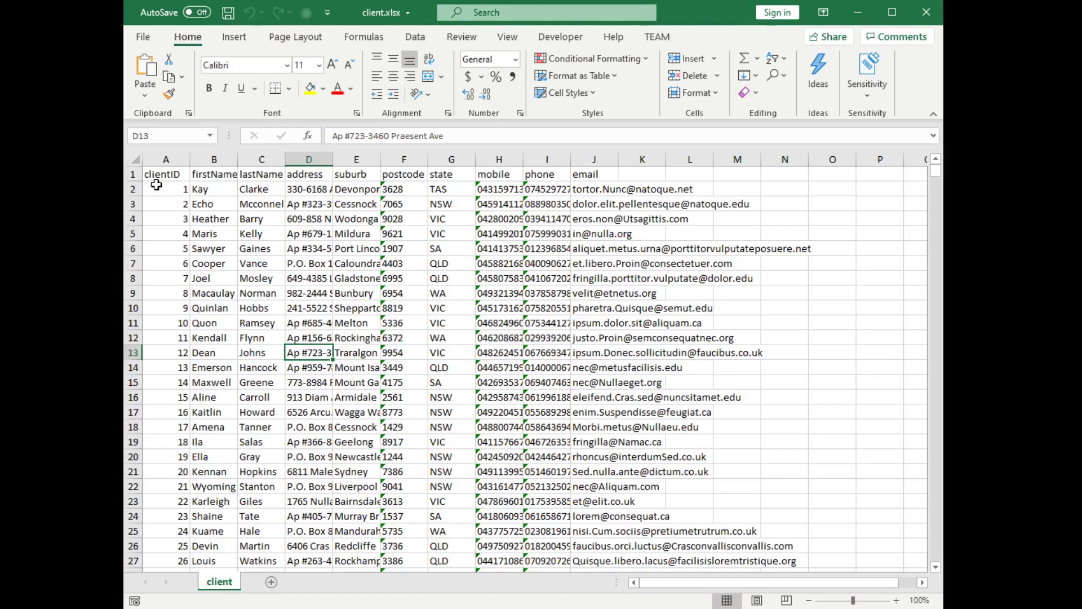
click(134, 174)
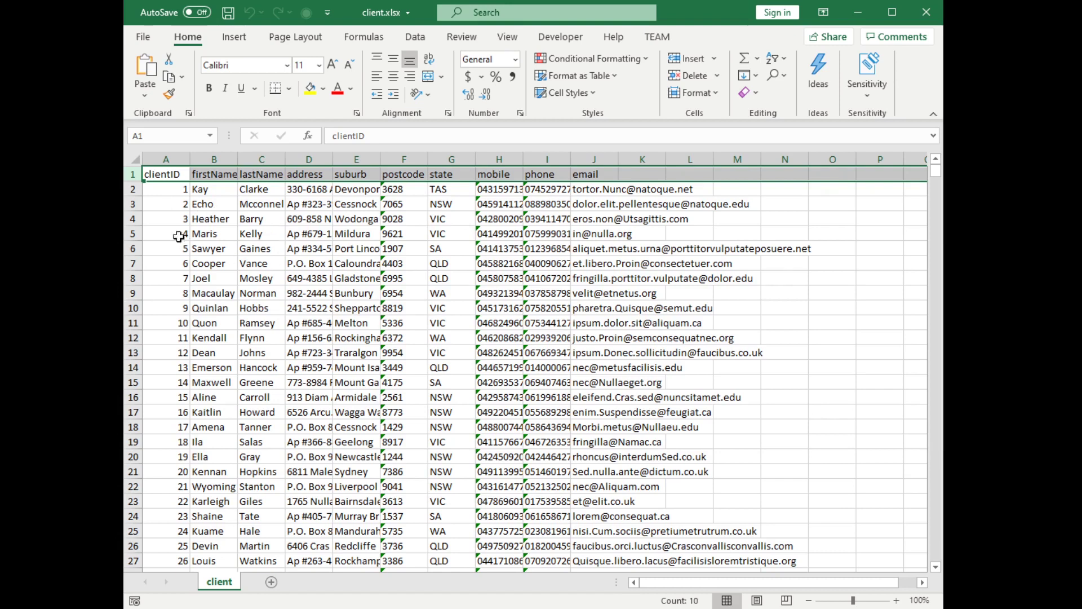
click(134, 219)
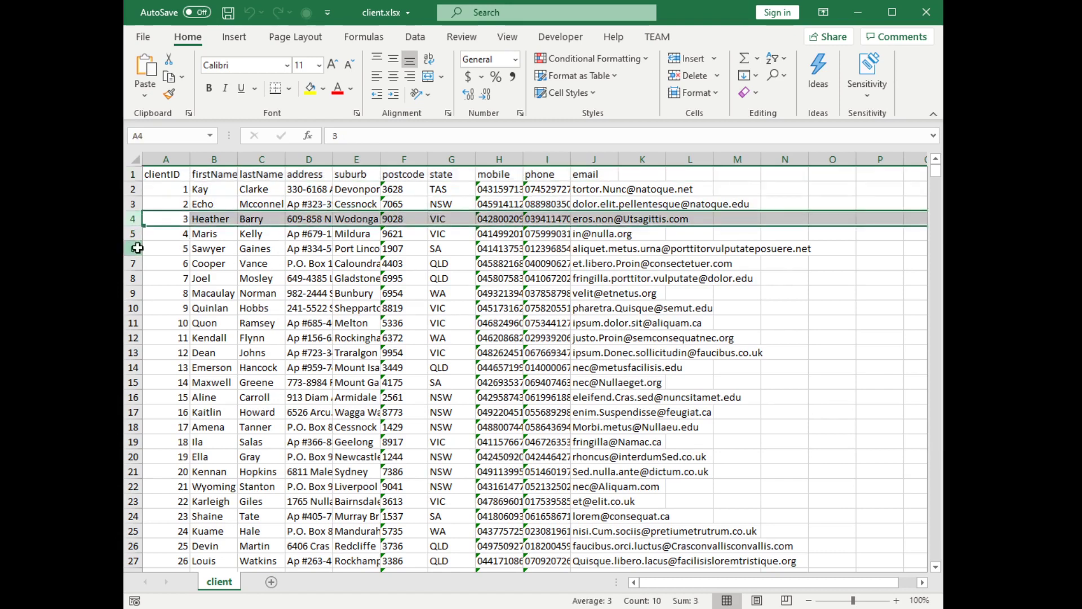
click(135, 233)
click(135, 248)
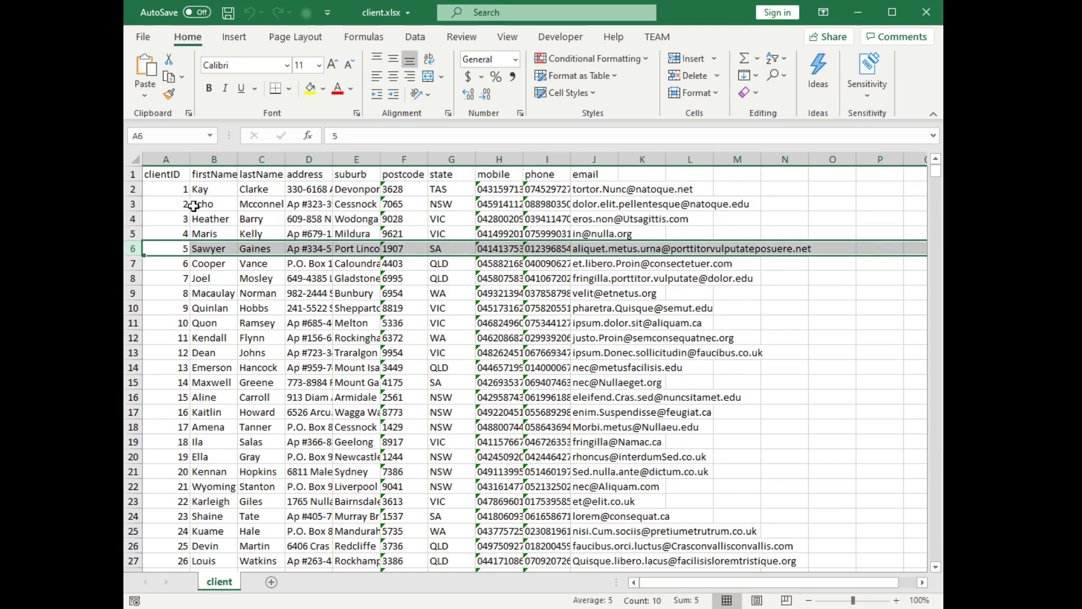
click(133, 175)
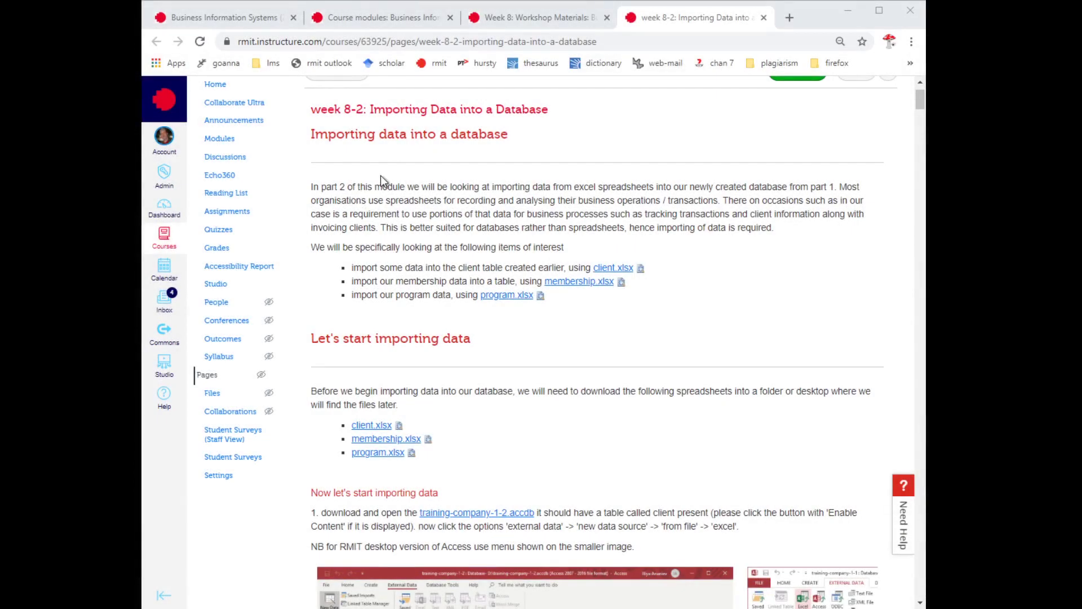
Bring the import instructions forward, scroll to 'Now let's start importing data', and highlight the Access version note
click(351, 206)
scroll(375, 213, down, 6)
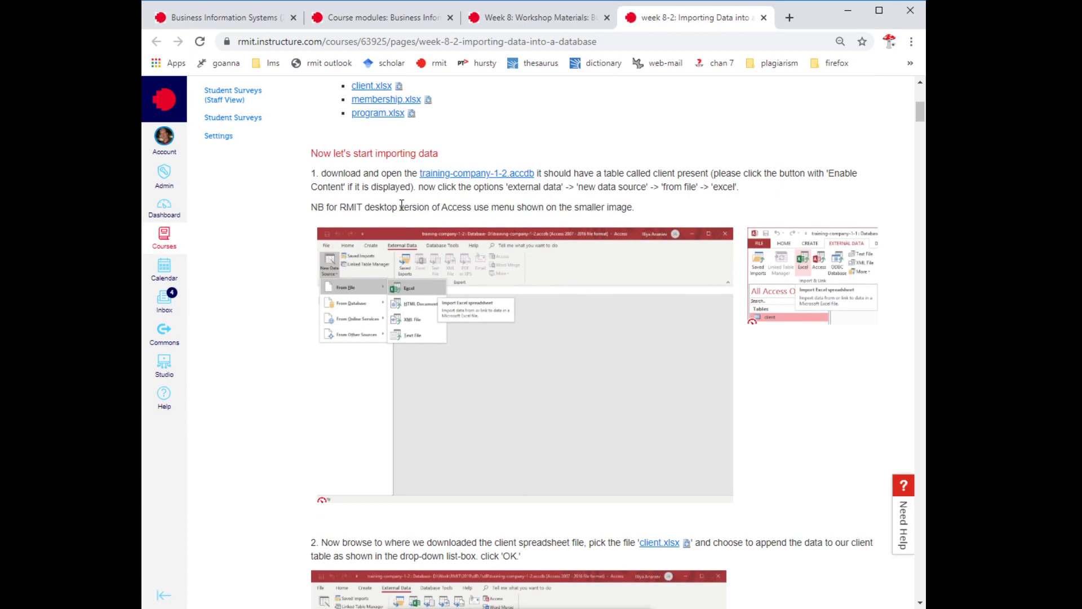
drag(398, 206, 385, 204)
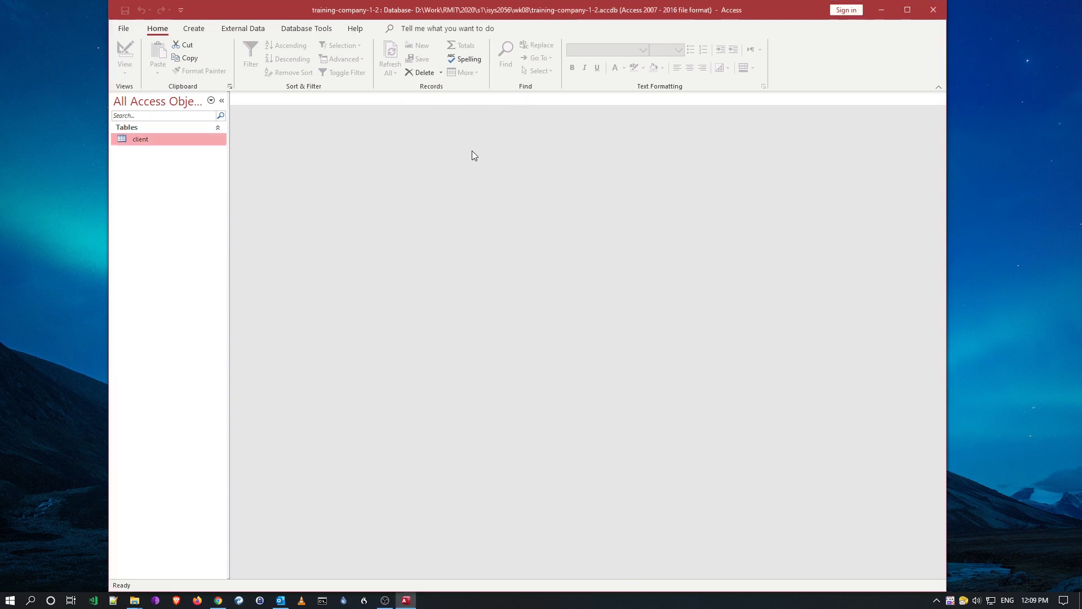
double_click(150, 141)
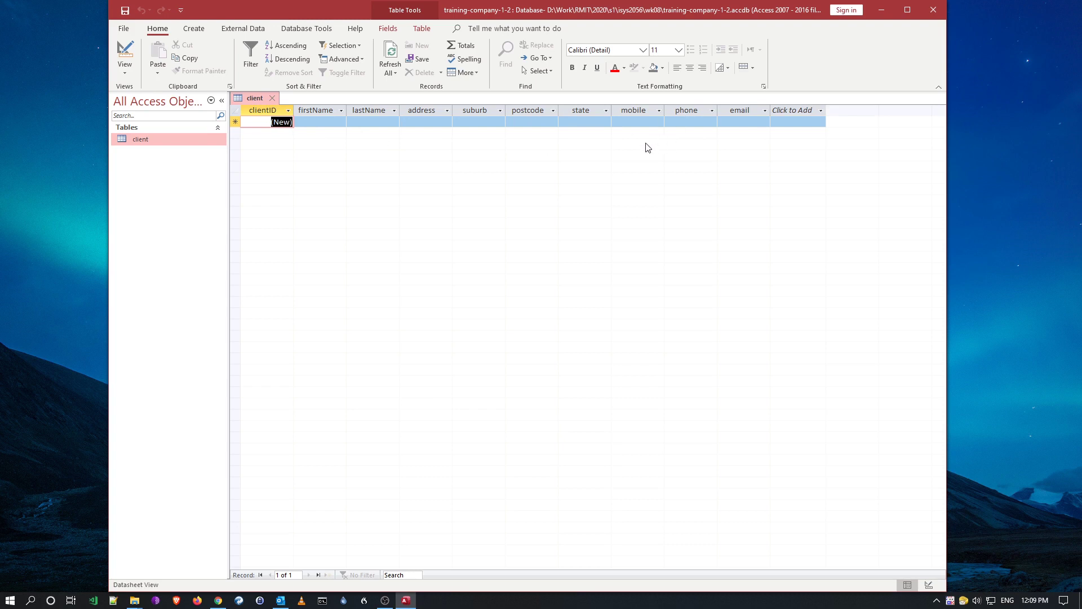
click(129, 52)
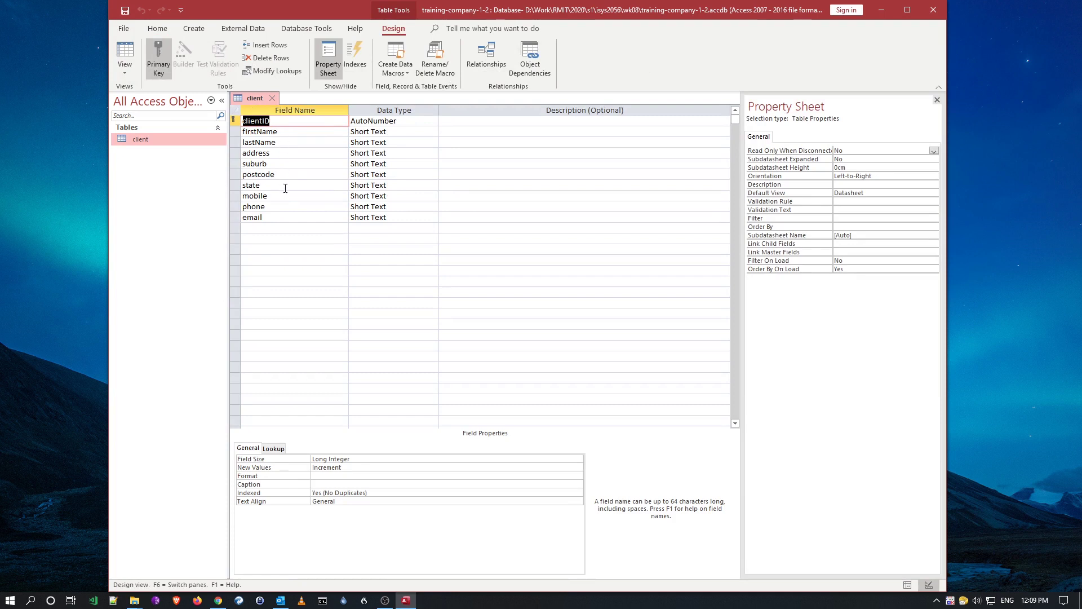
click(286, 192)
click(284, 174)
click(283, 153)
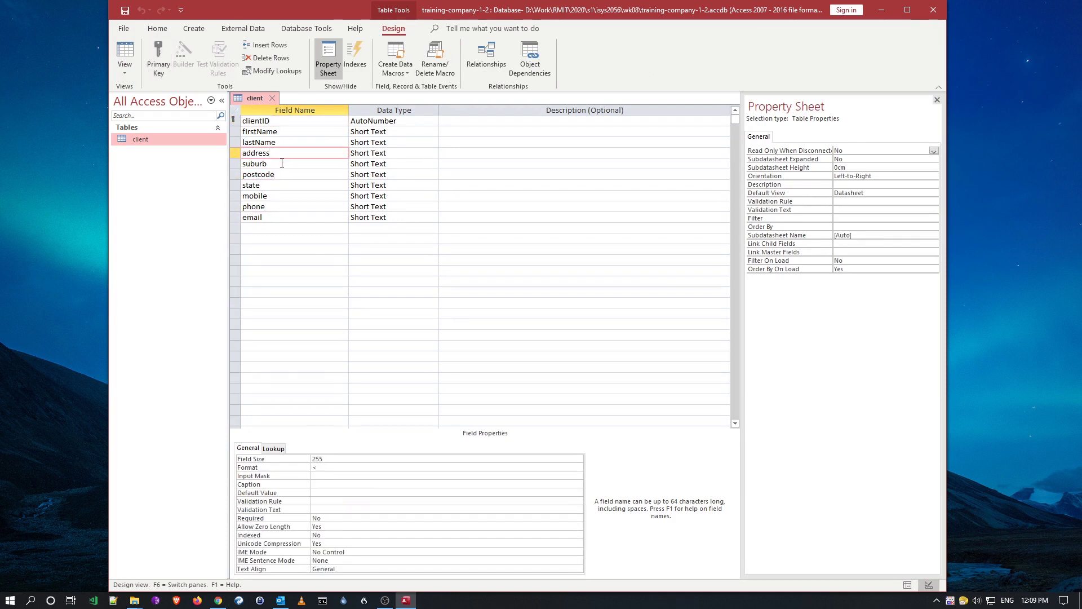
click(287, 143)
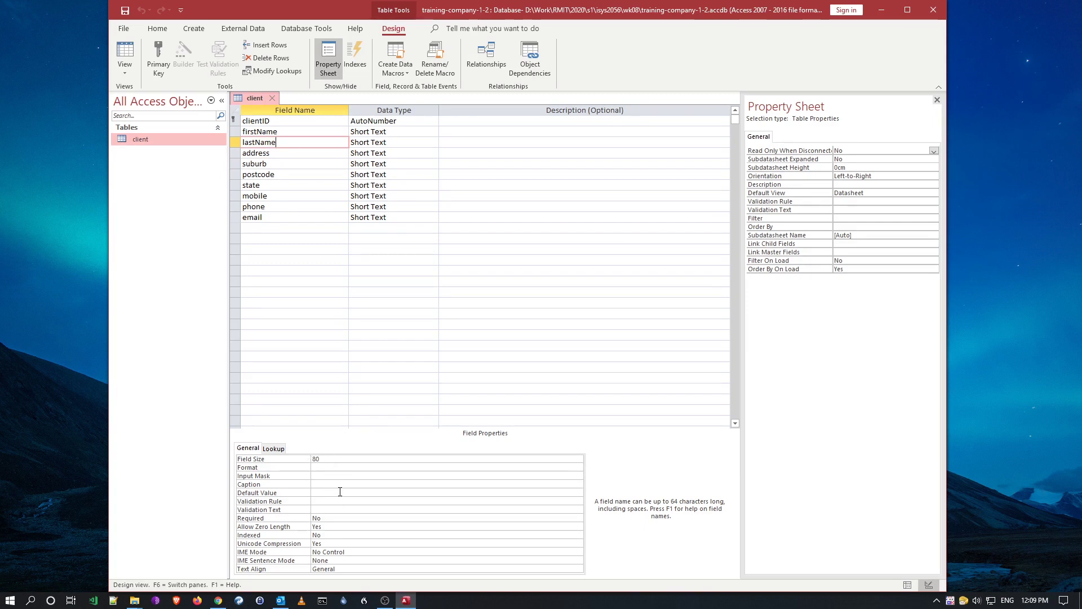
click(285, 162)
click(281, 143)
click(125, 56)
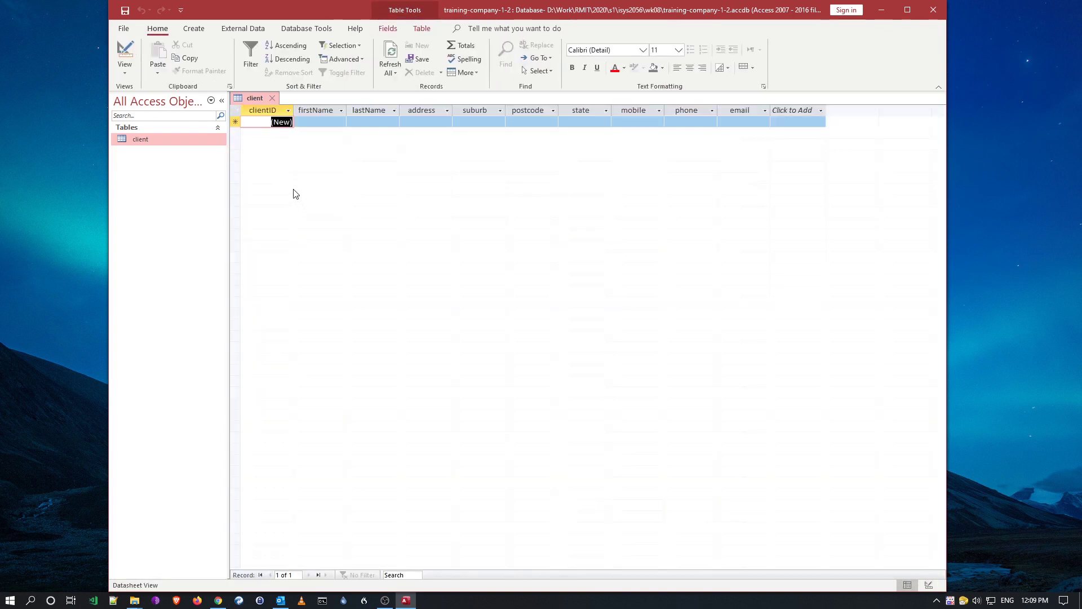
Start an import via External Data > New Data Source > From File > Excel
click(242, 31)
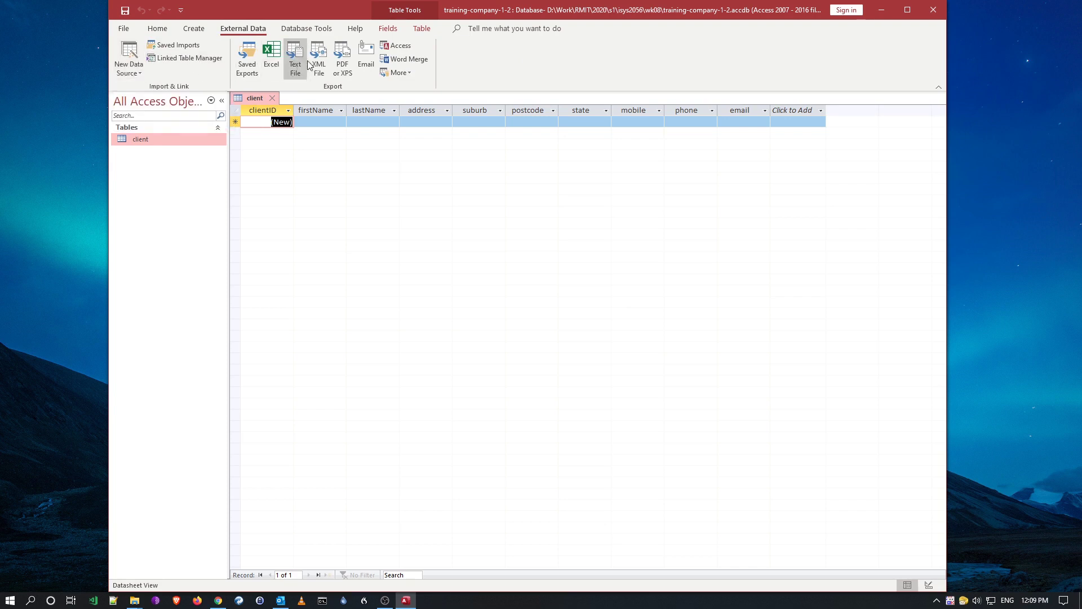
click(140, 74)
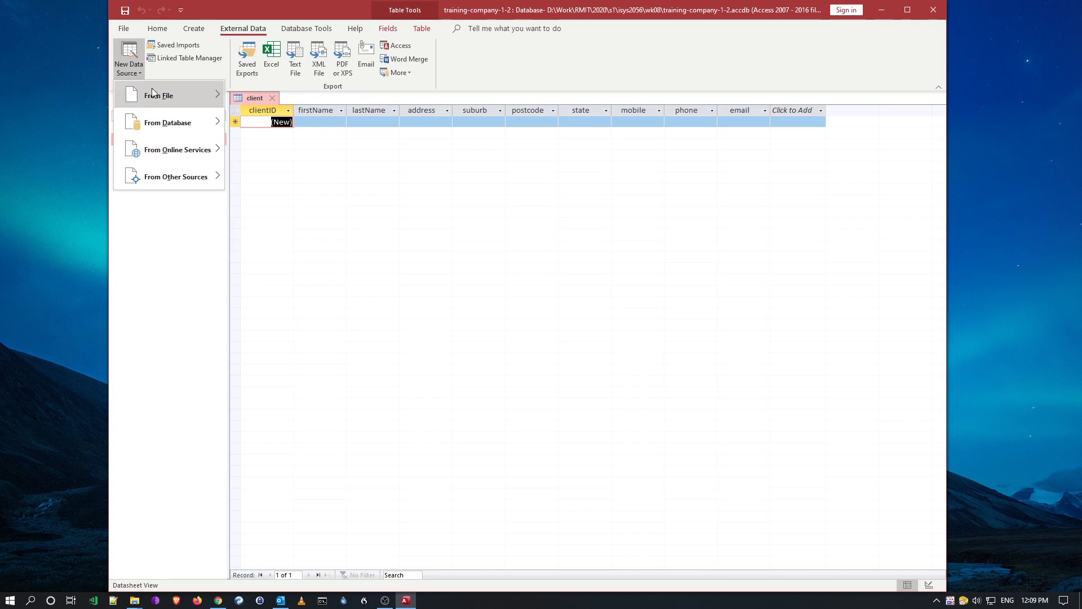
mouse_move(169, 95)
click(280, 95)
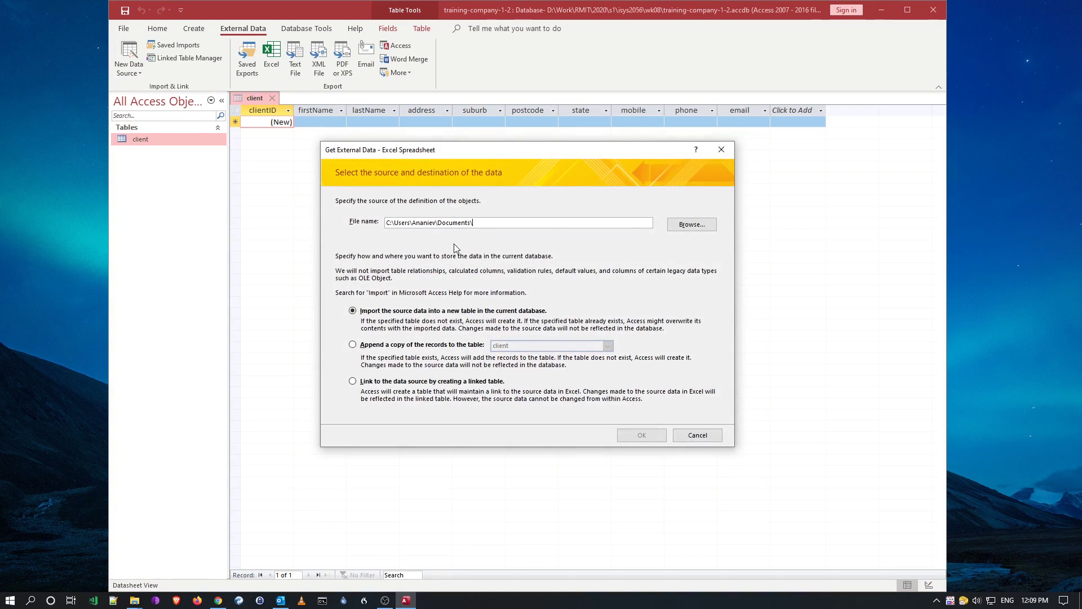
Browse to D:\Work\RMIT\2020\s1\isys2056\wk08 and choose client.xlsx as the source file
click(685, 229)
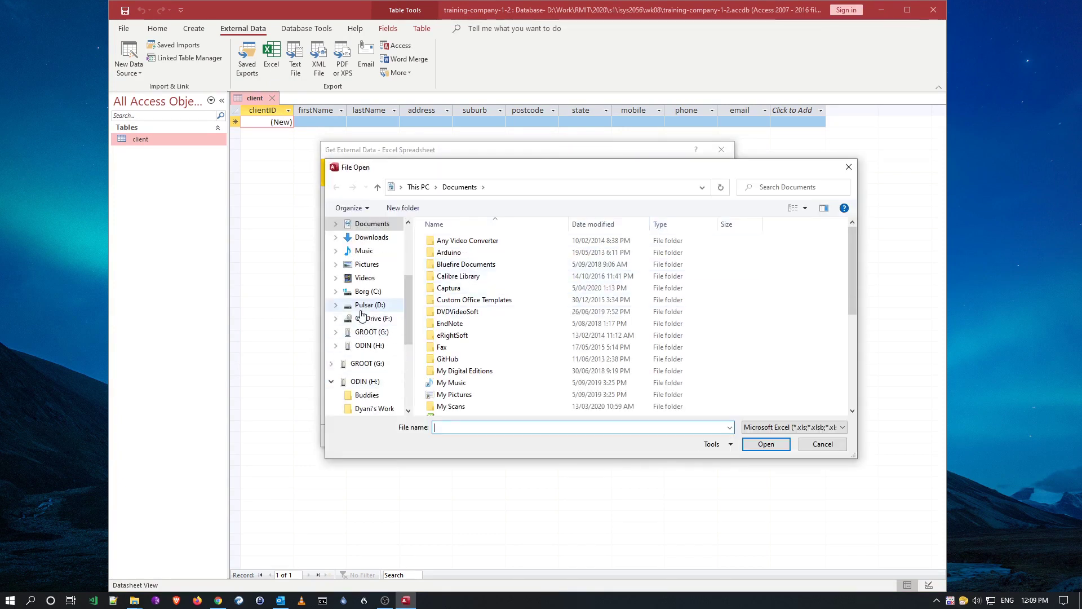
click(370, 305)
scroll(473, 349, down, 5)
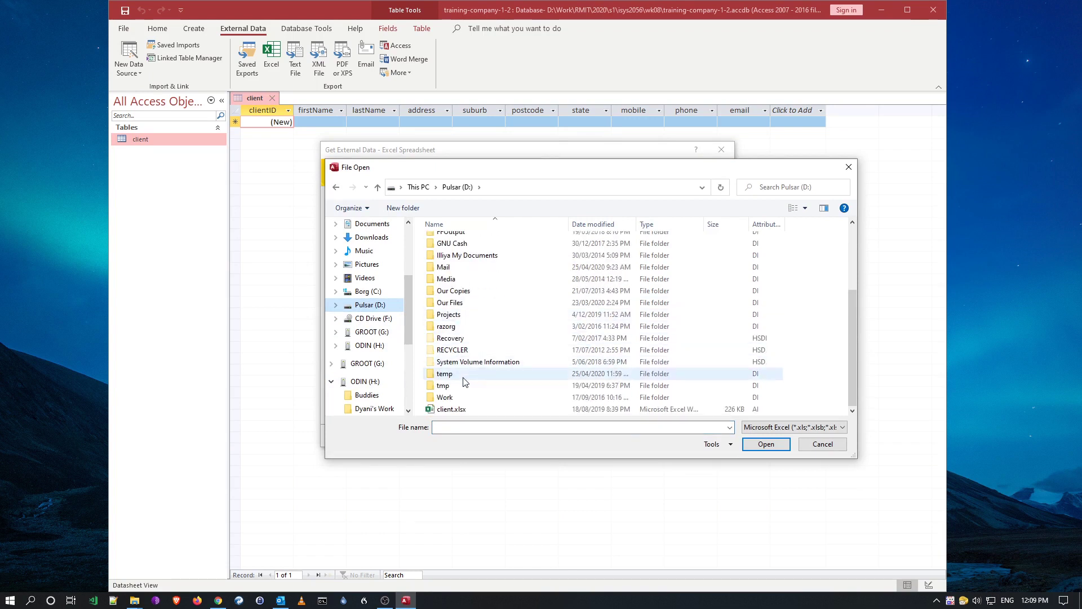
double_click(445, 397)
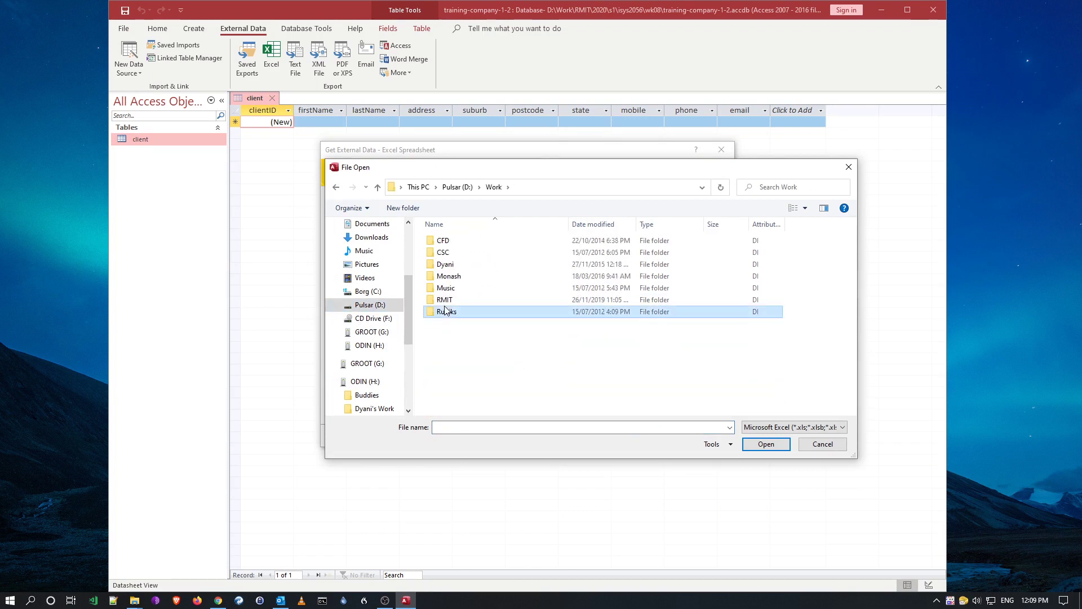
double_click(445, 299)
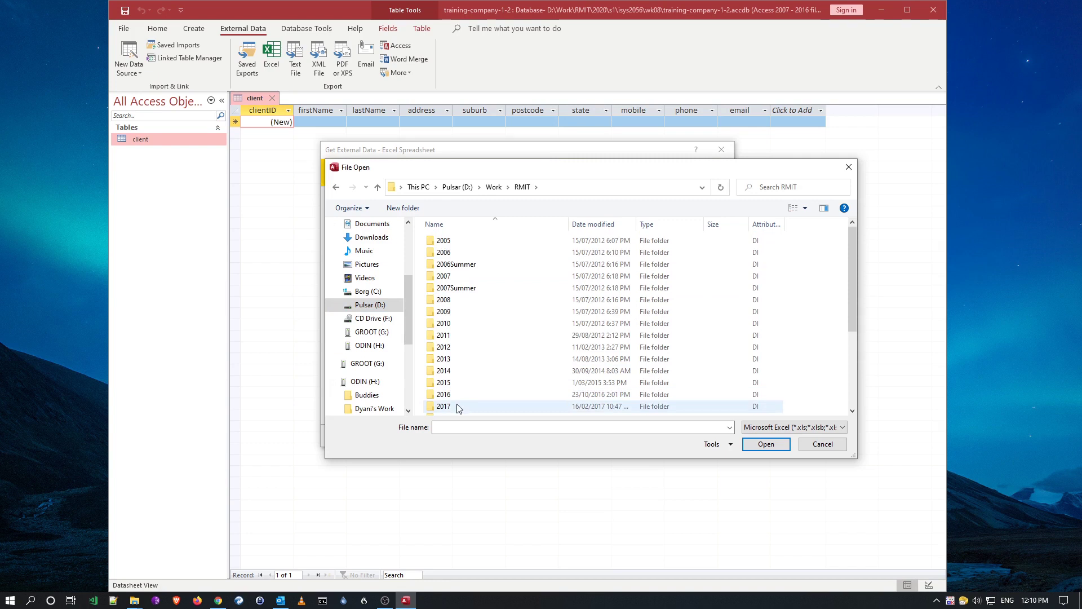
scroll(462, 361, down, 4)
click(454, 314)
double_click(453, 314)
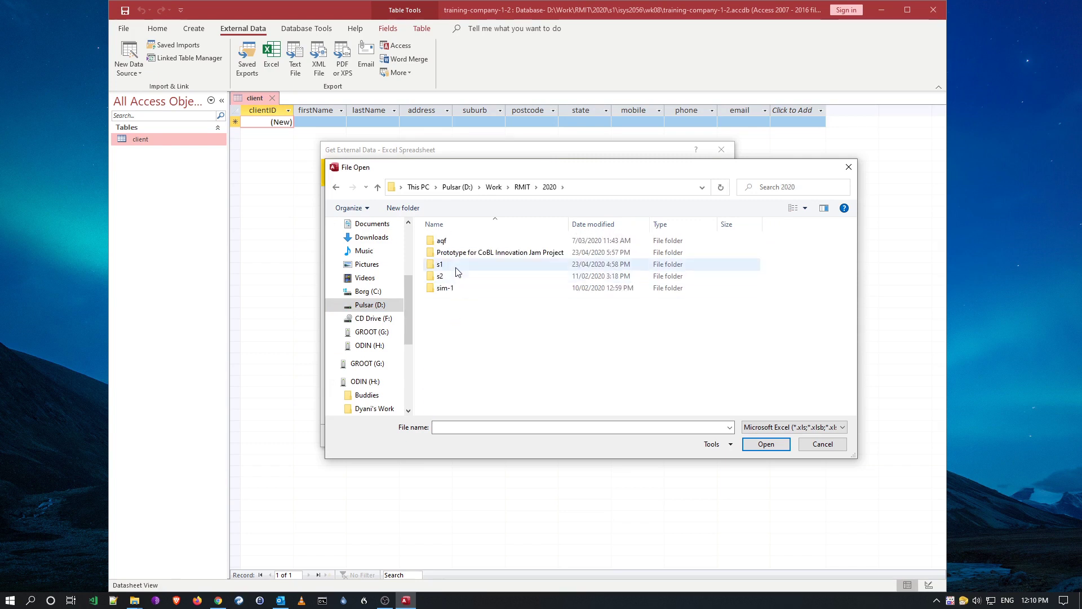
double_click(451, 264)
double_click(461, 248)
double_click(483, 336)
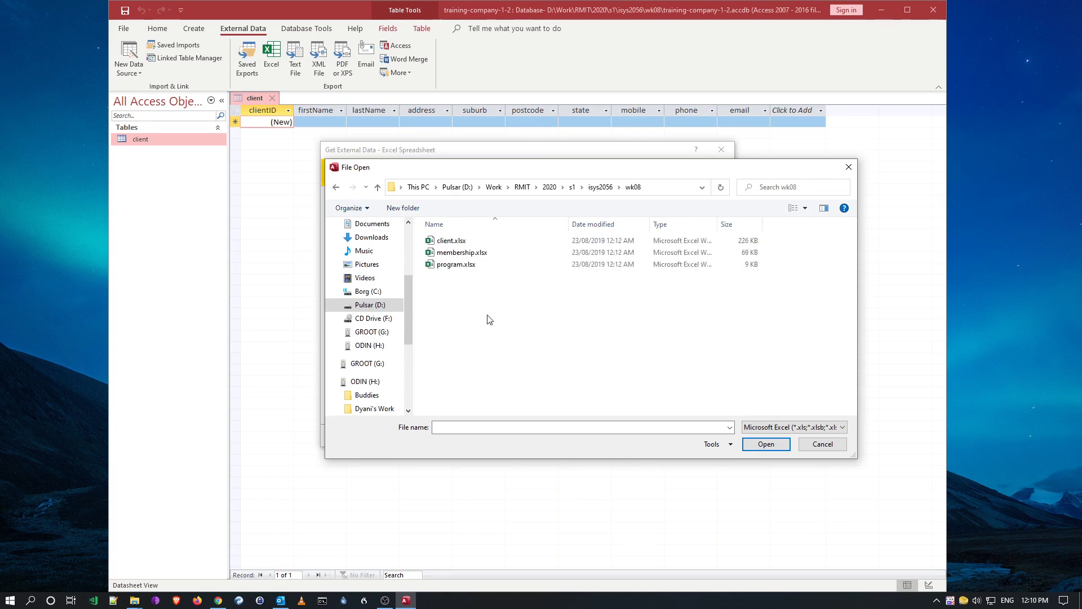
click(458, 243)
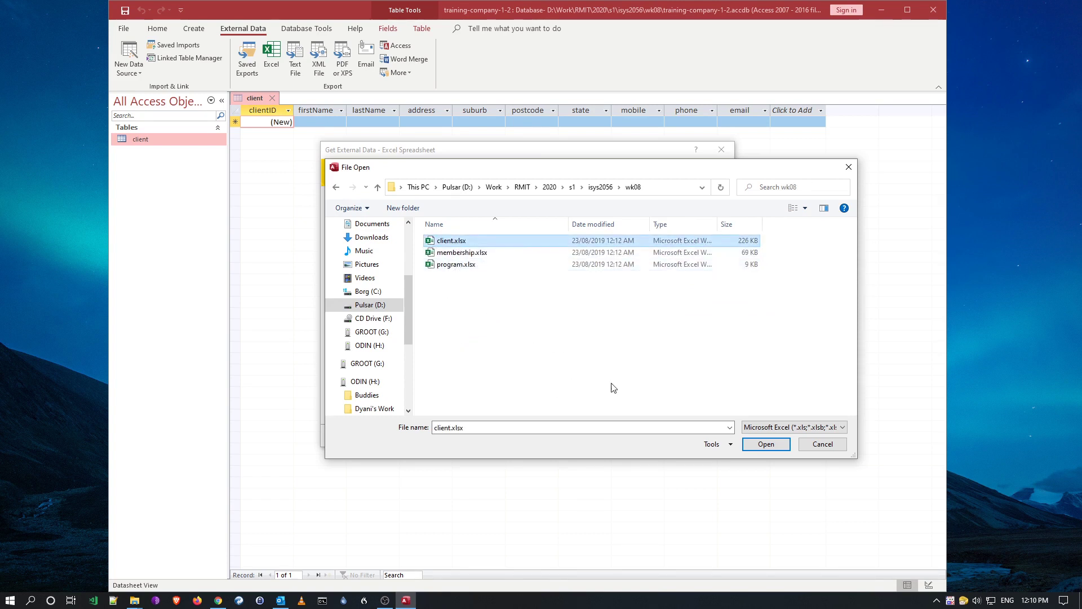
click(764, 443)
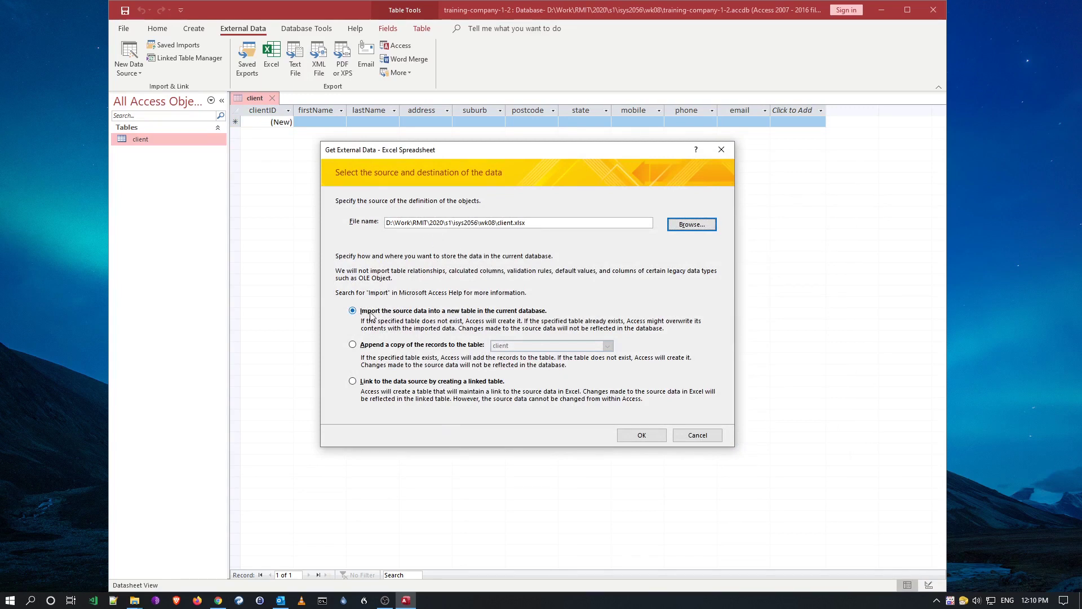
Choose to append a copy of the records to the client table and confirm
click(353, 345)
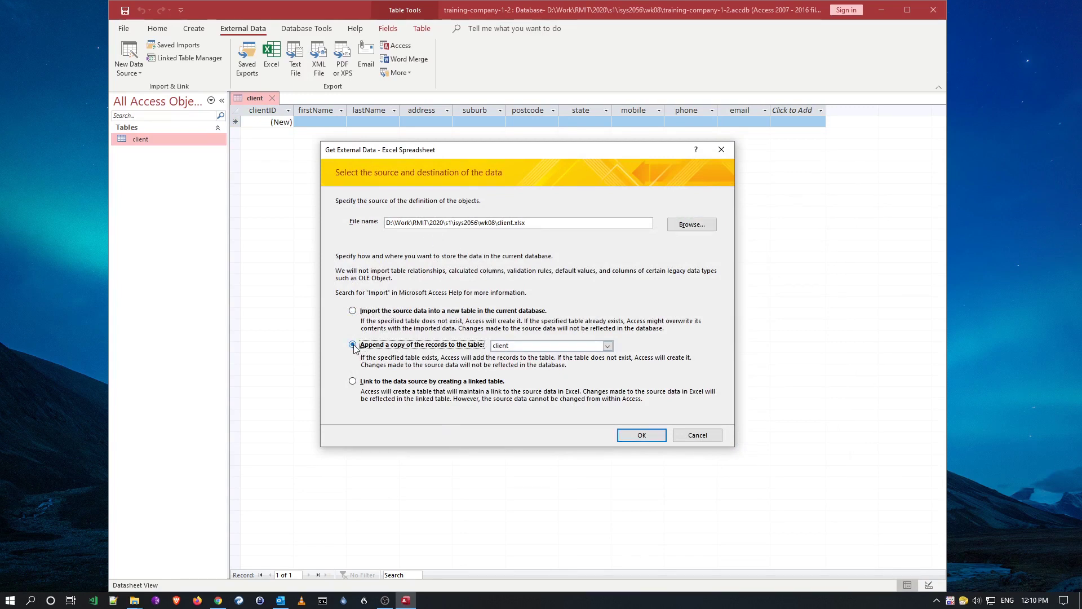
click(608, 346)
click(607, 346)
click(608, 347)
click(608, 348)
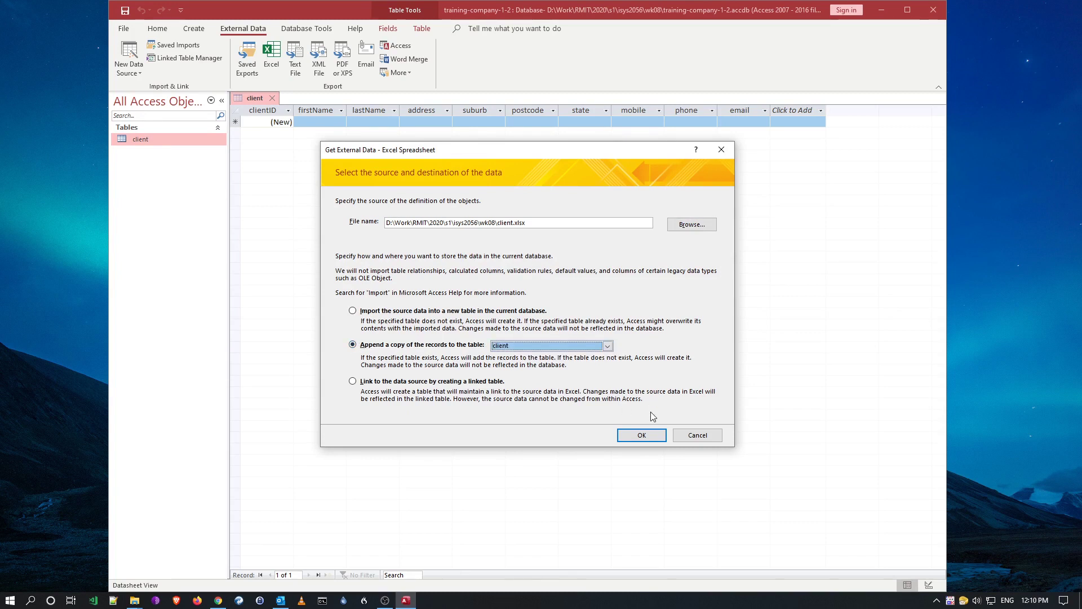
click(653, 435)
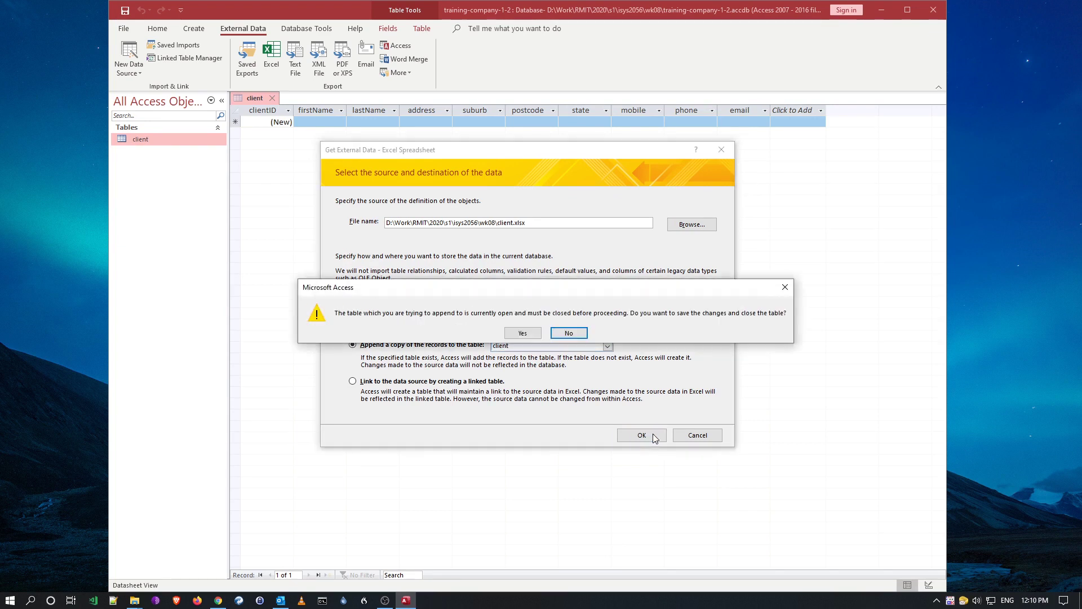
Close the client table, run through the wizard to Finish, and skip saving the import steps
click(522, 335)
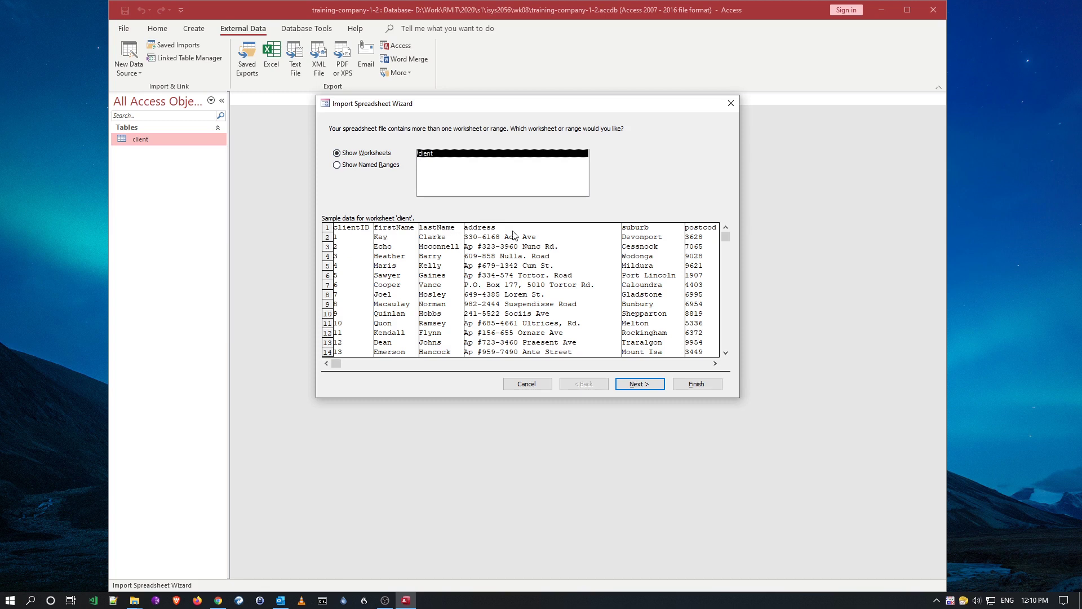
click(645, 386)
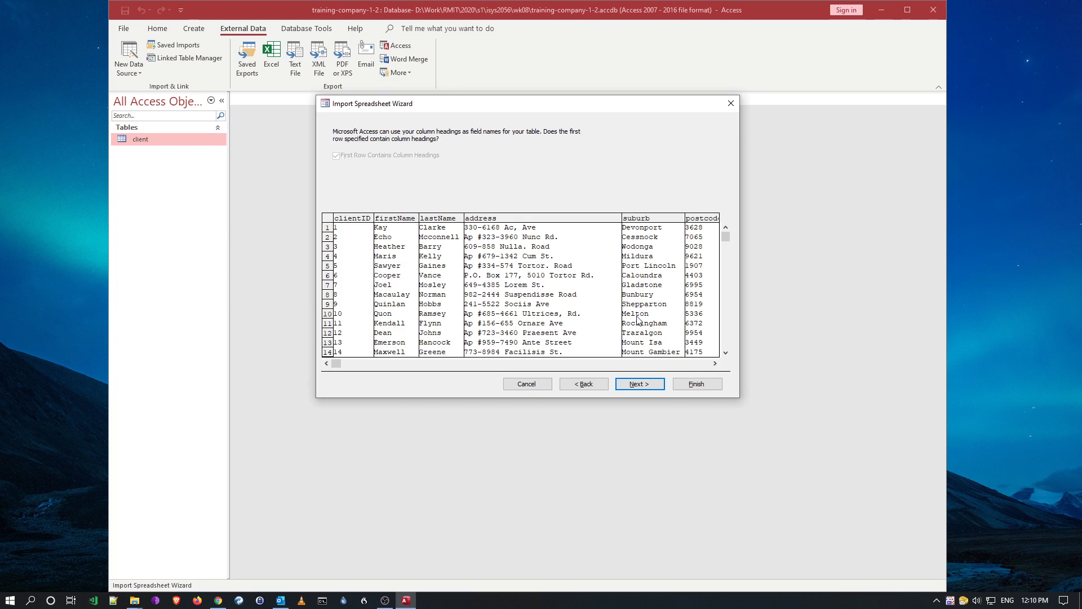
click(642, 386)
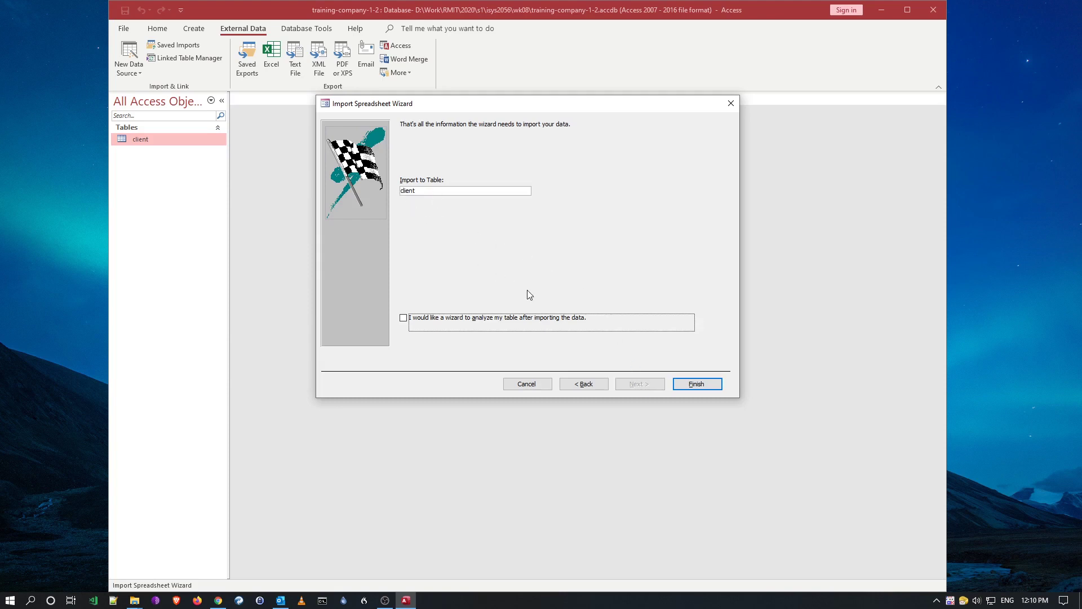
click(678, 388)
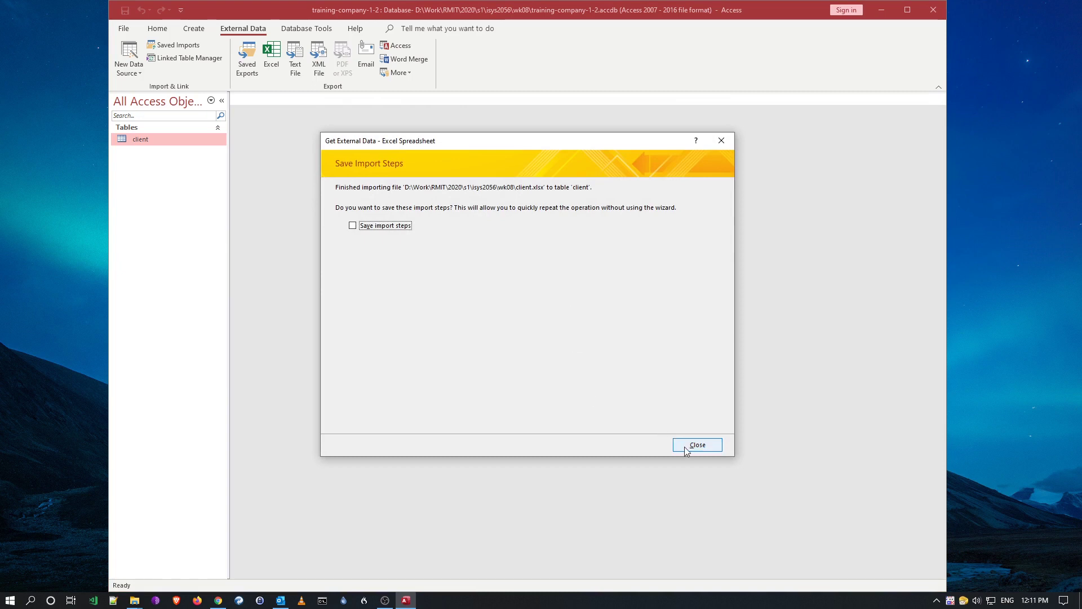
click(688, 450)
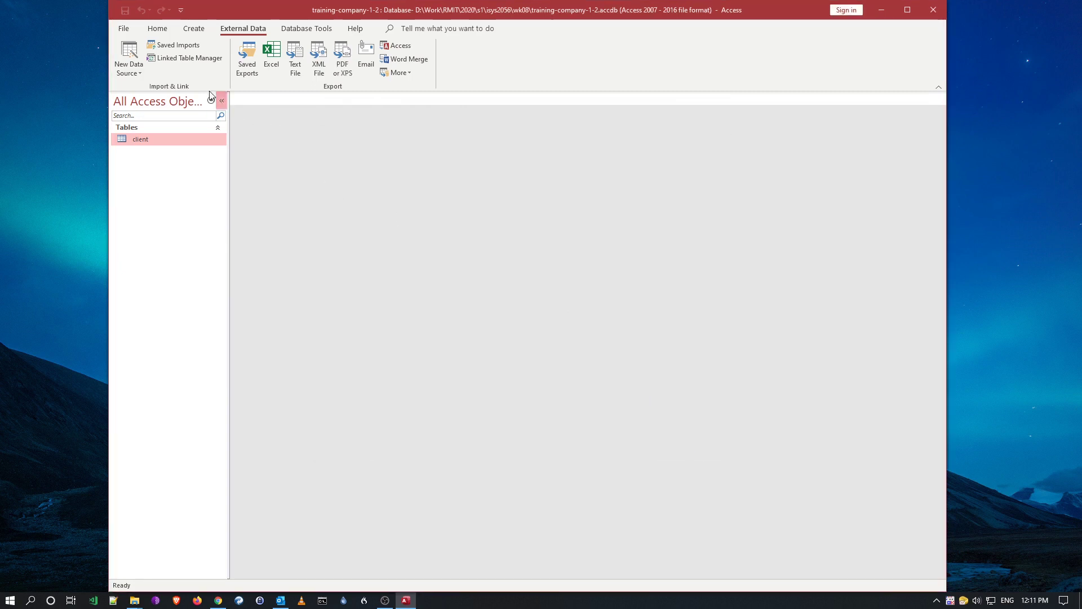
Open the client table and browse the imported records, checking record 127's phone value
click(156, 29)
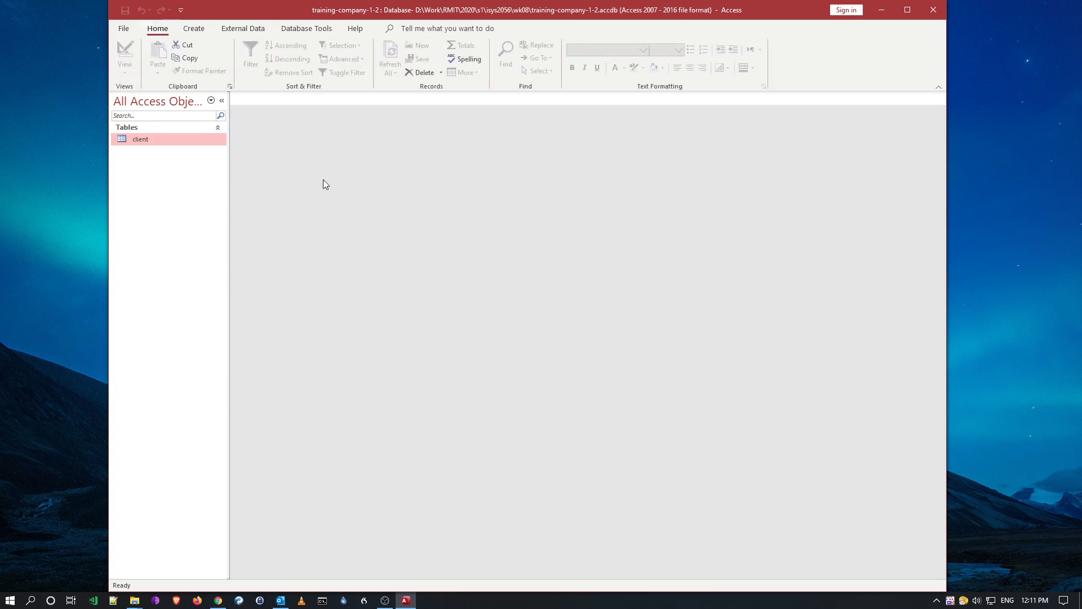
double_click(155, 142)
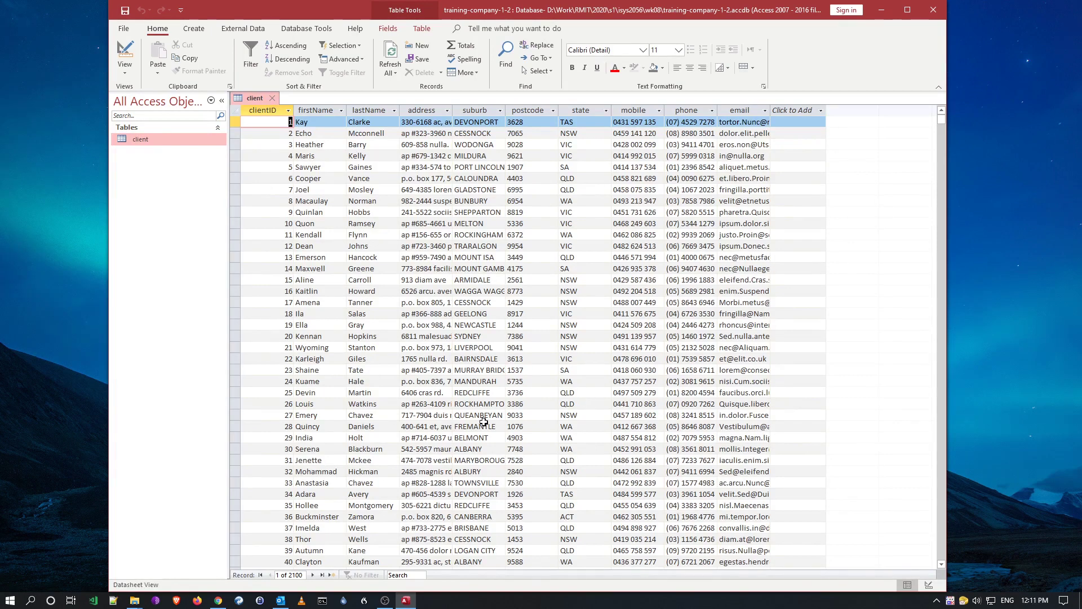
scroll(573, 450, down, 17)
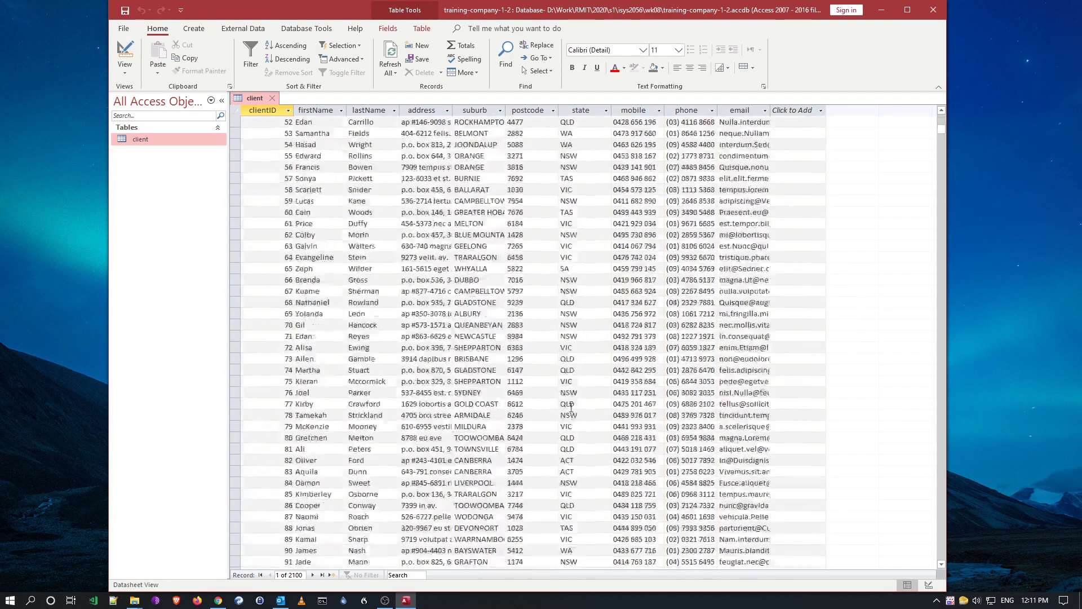
scroll(571, 405, down, 19)
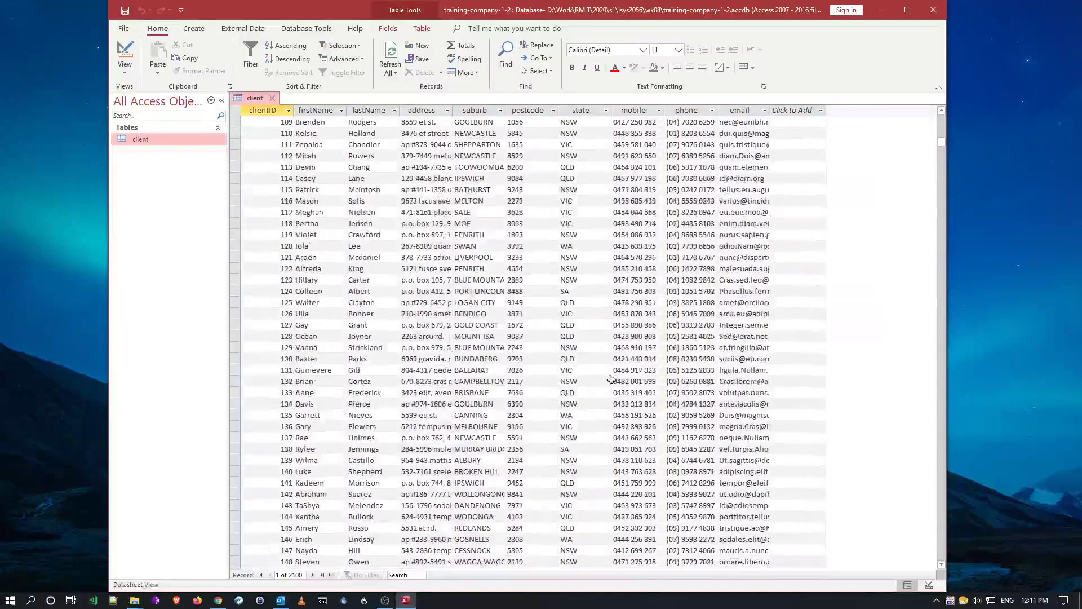
click(647, 325)
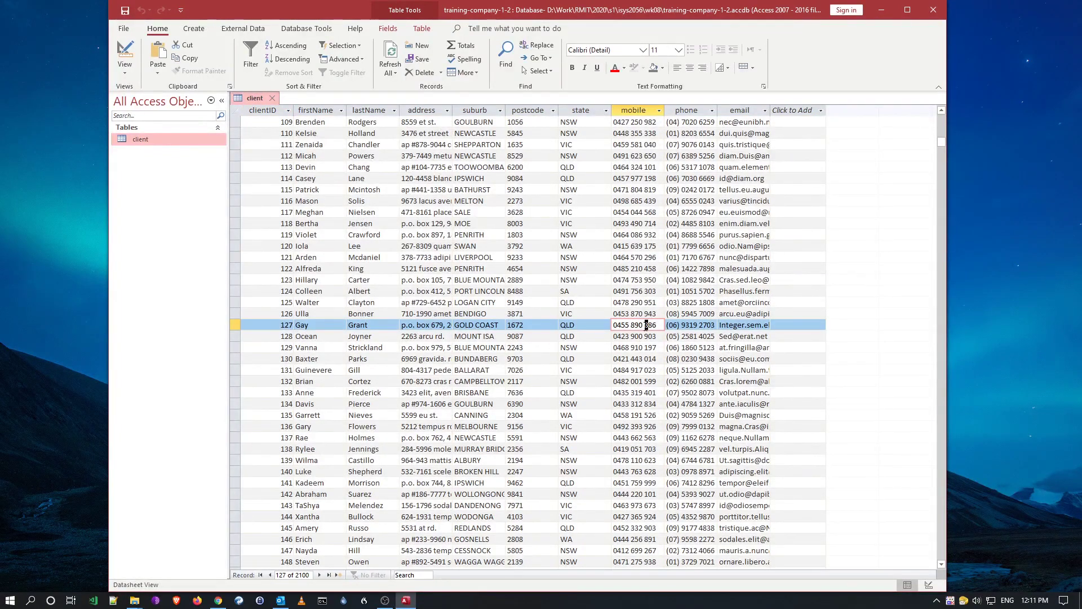
click(698, 325)
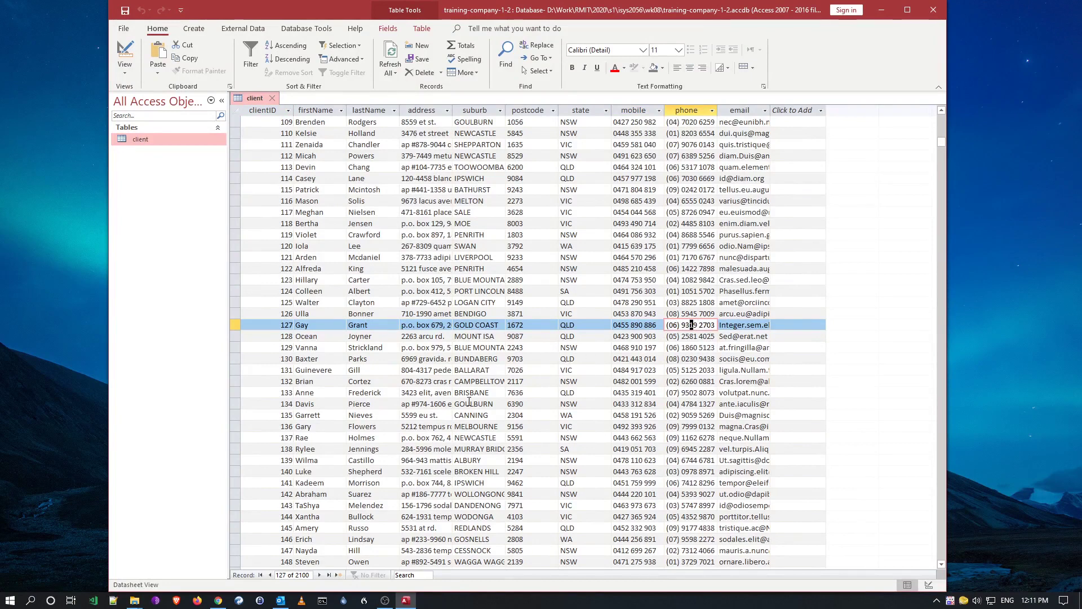
scroll(470, 401, down, 20)
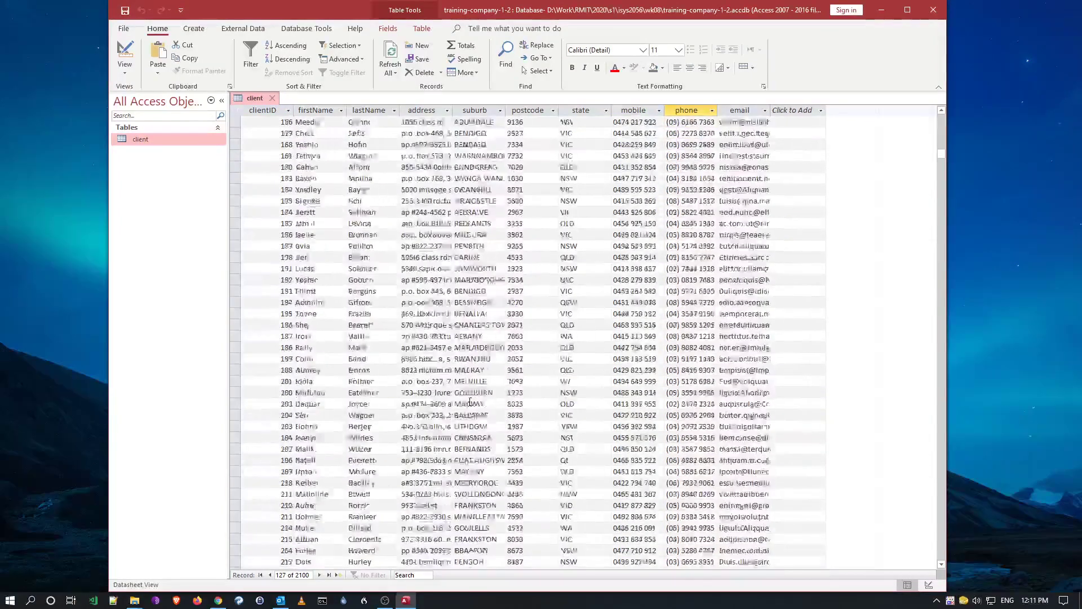
scroll(469, 401, up, 8)
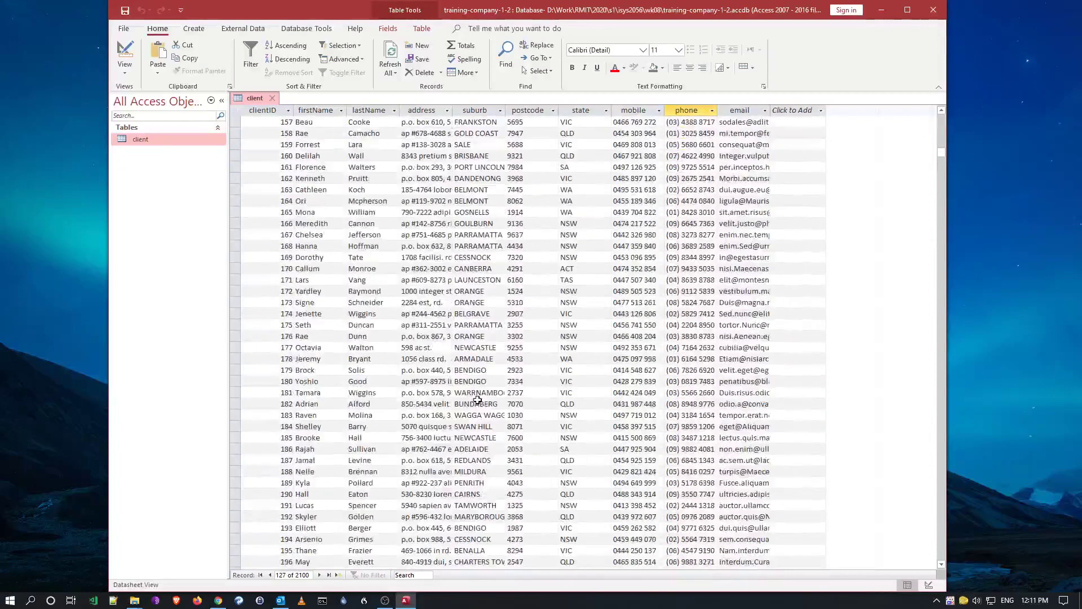
key(ctrl+Home)
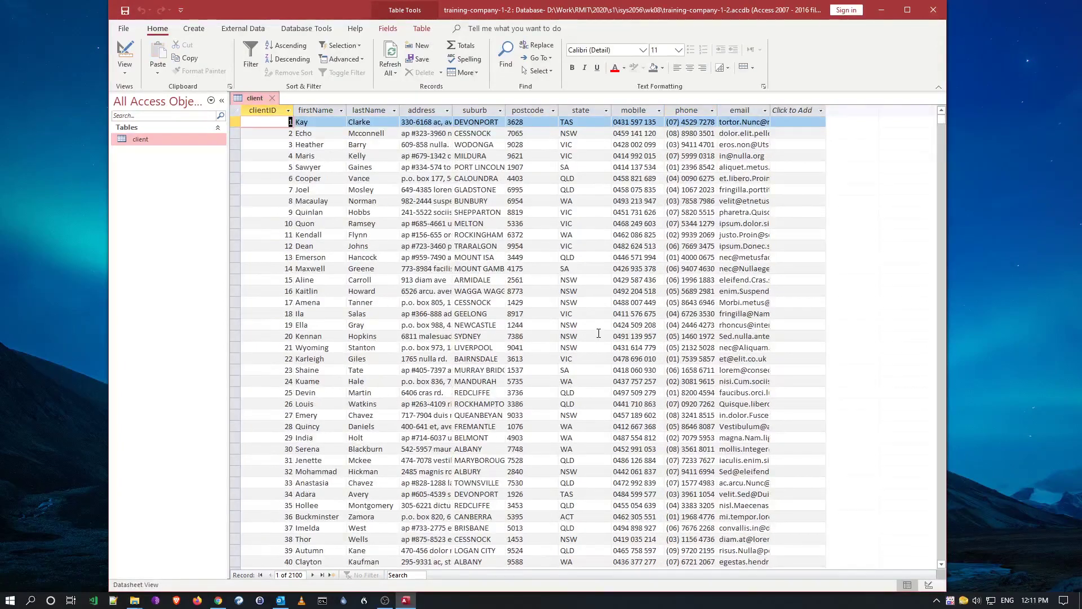
Check the client table in Design View, return to Datasheet View, then close all tables
click(126, 58)
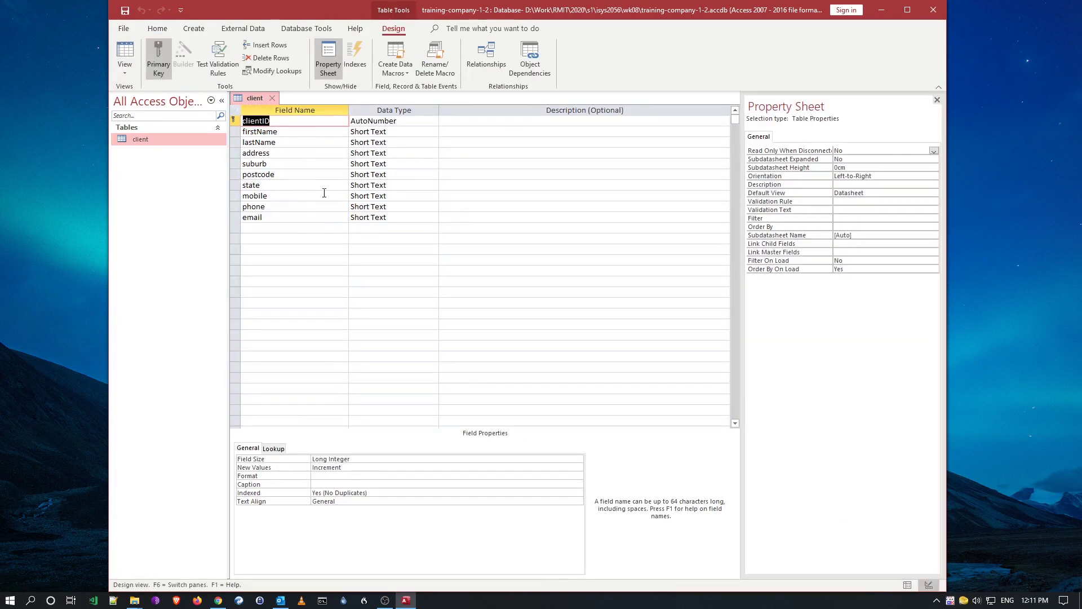
click(127, 55)
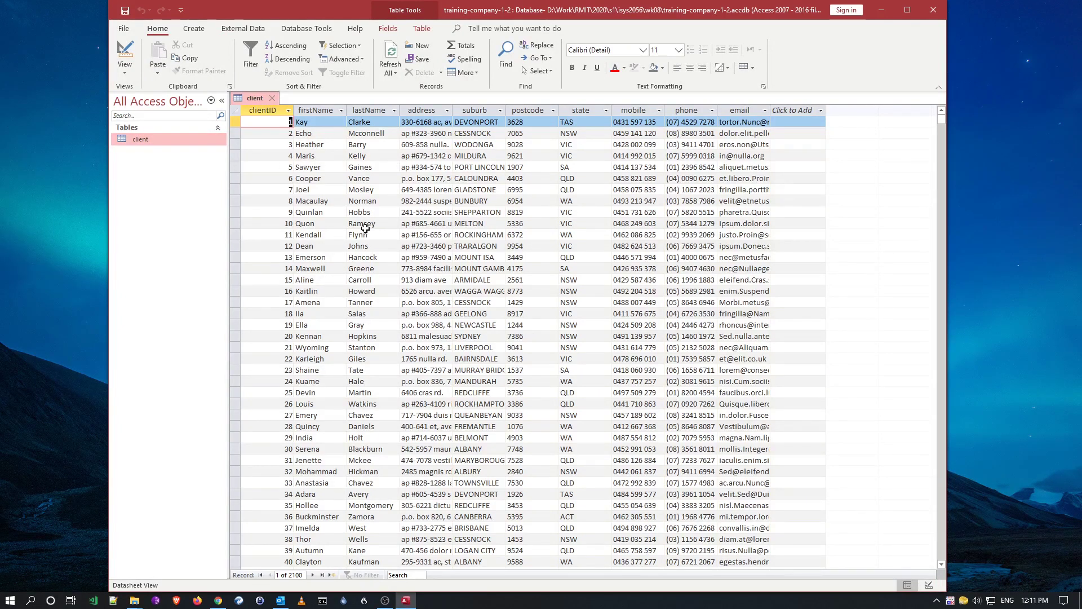
right_click(259, 103)
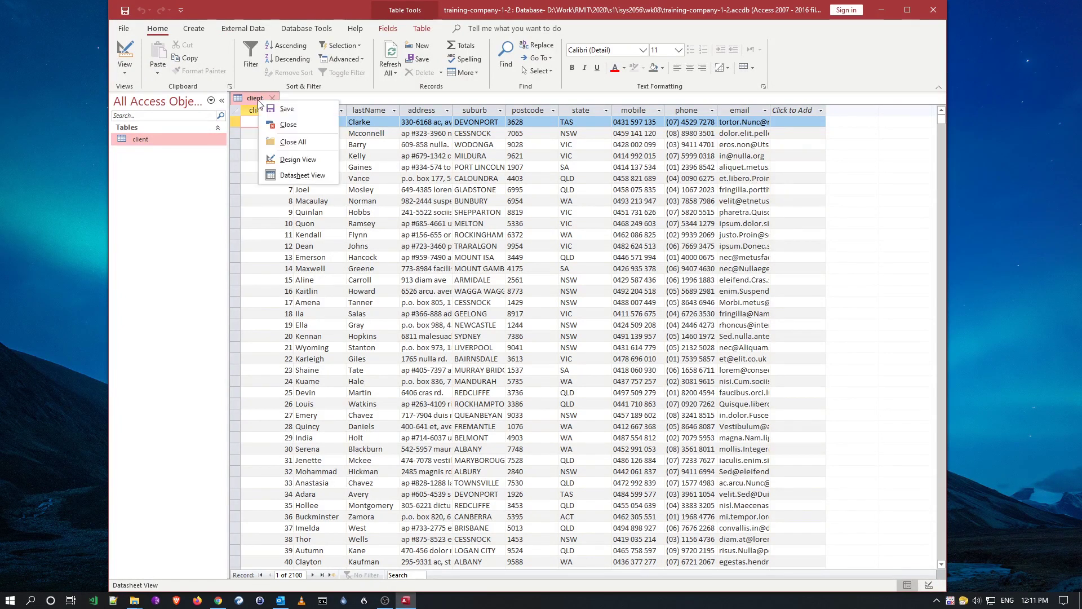
click(293, 142)
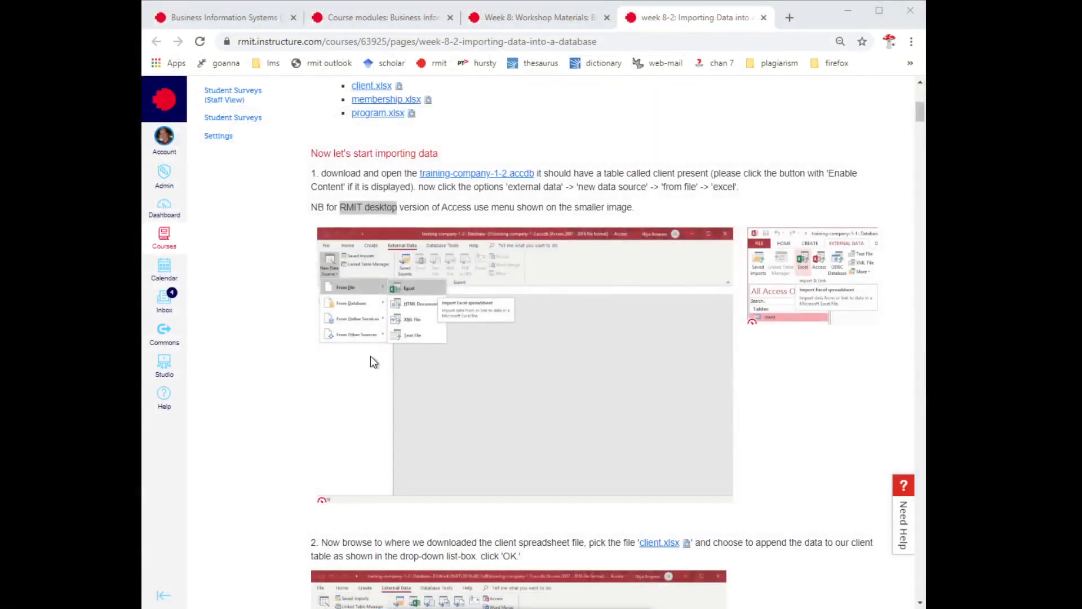
scroll(366, 358, down, 20)
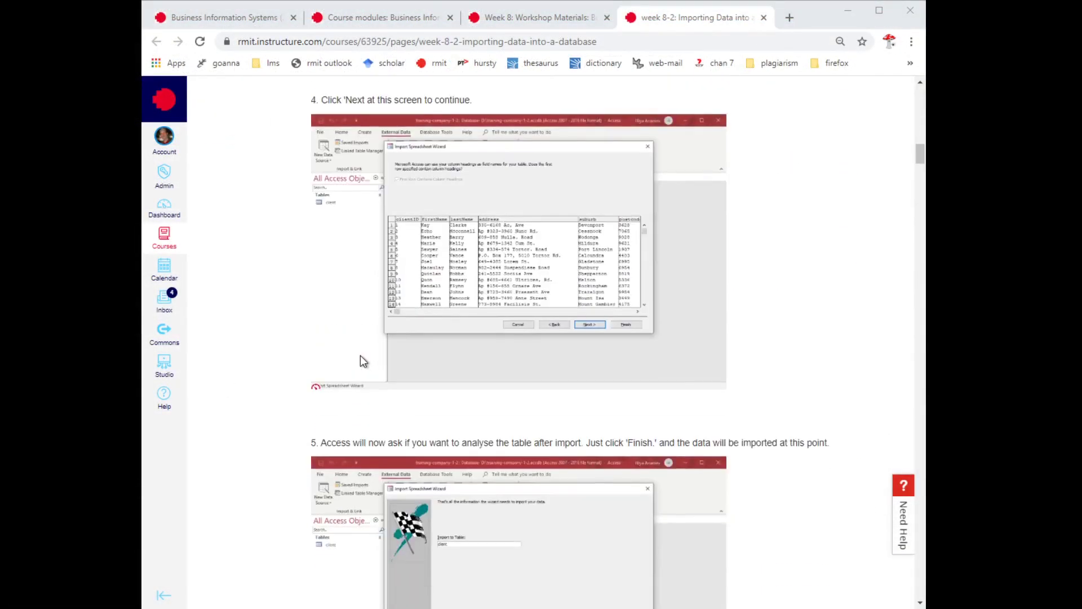
scroll(364, 361, down, 12)
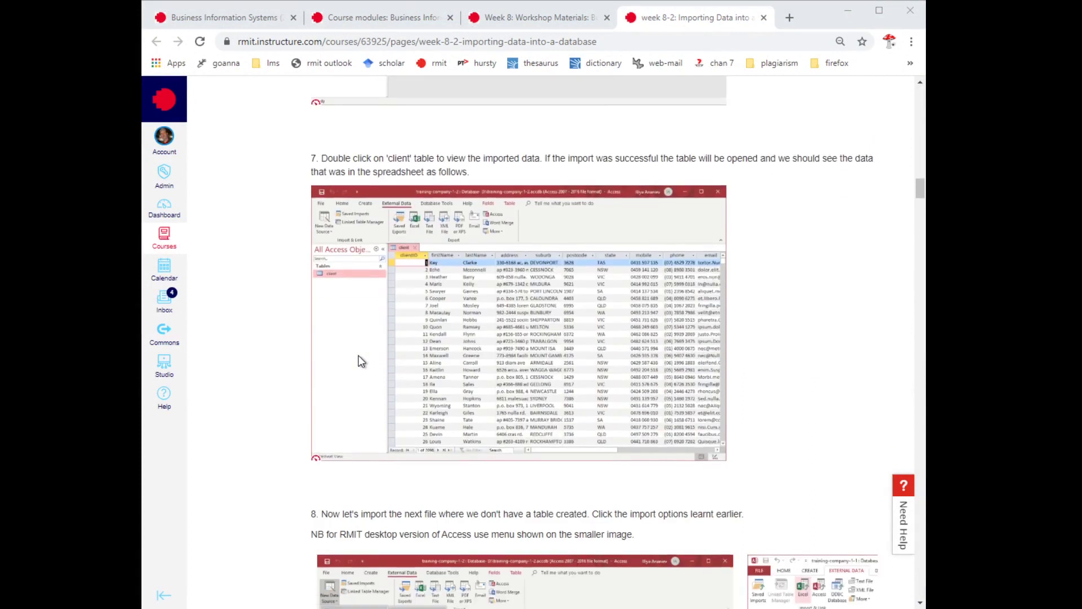
scroll(350, 367, down, 6)
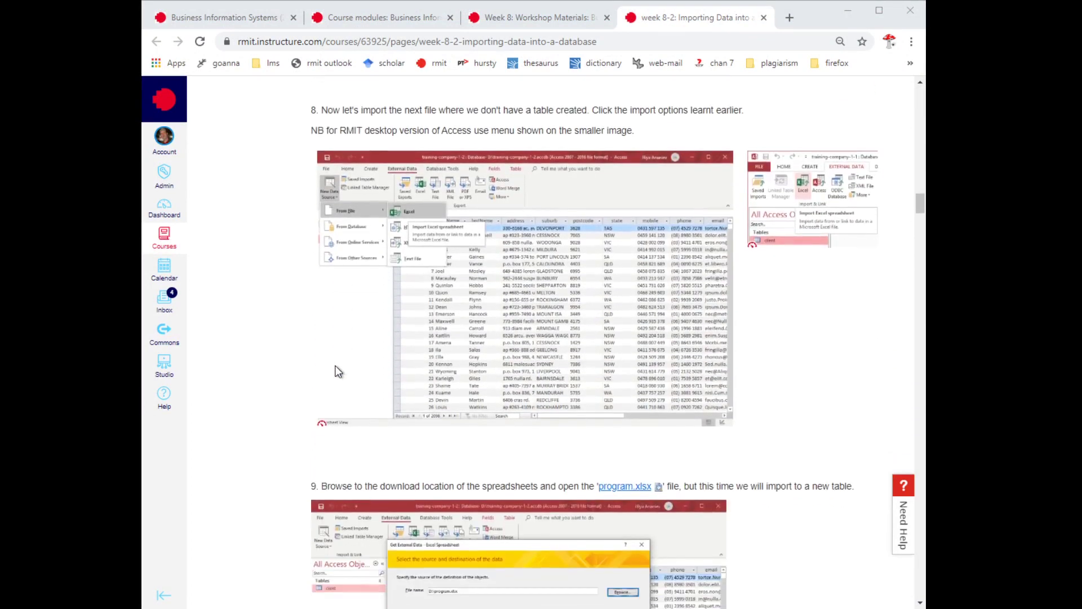
scroll(346, 363, up, 1)
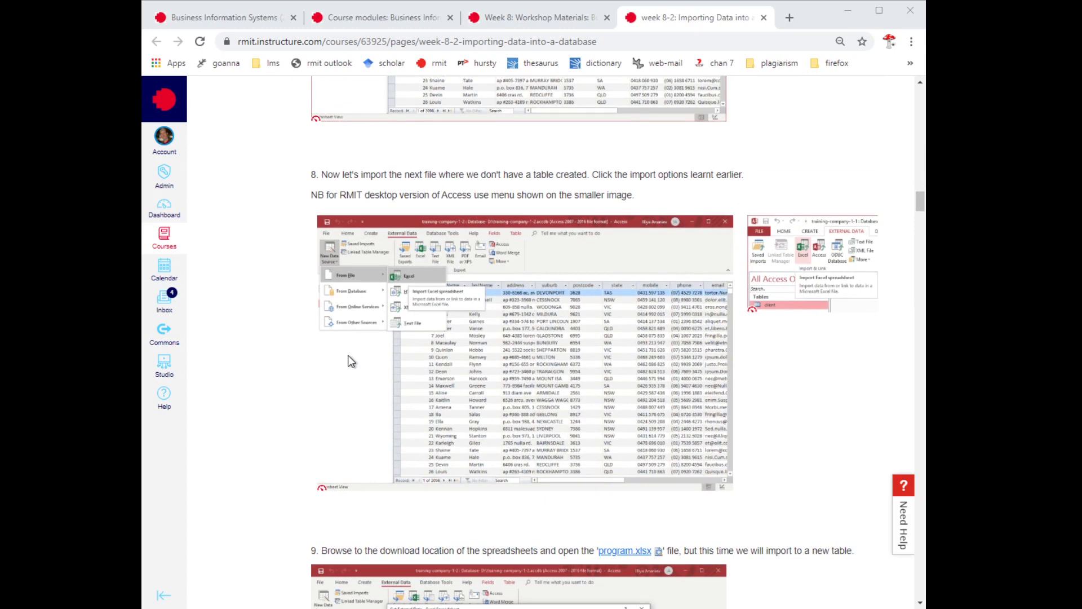
scroll(350, 361, down, 5)
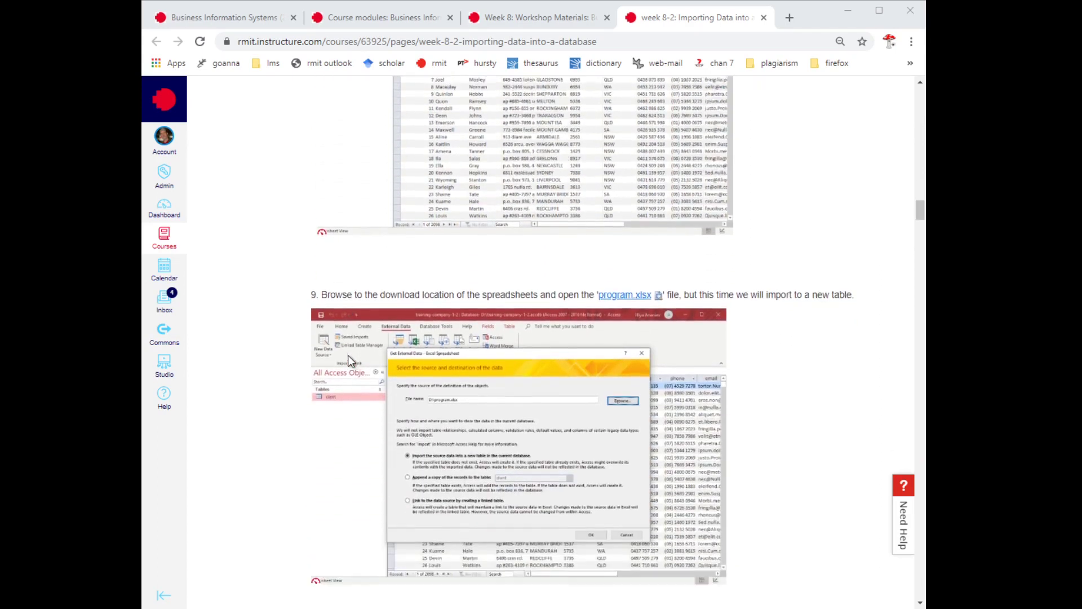
scroll(350, 361, down, 1)
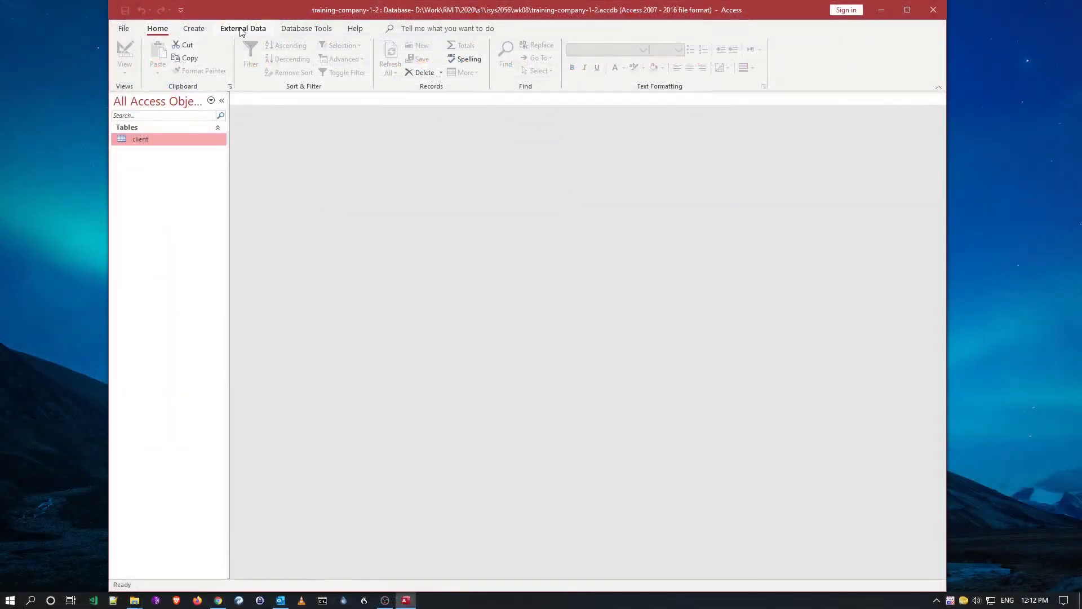
Launch the Excel import through External Data > New Data Source > From File > Excel
click(243, 28)
click(126, 71)
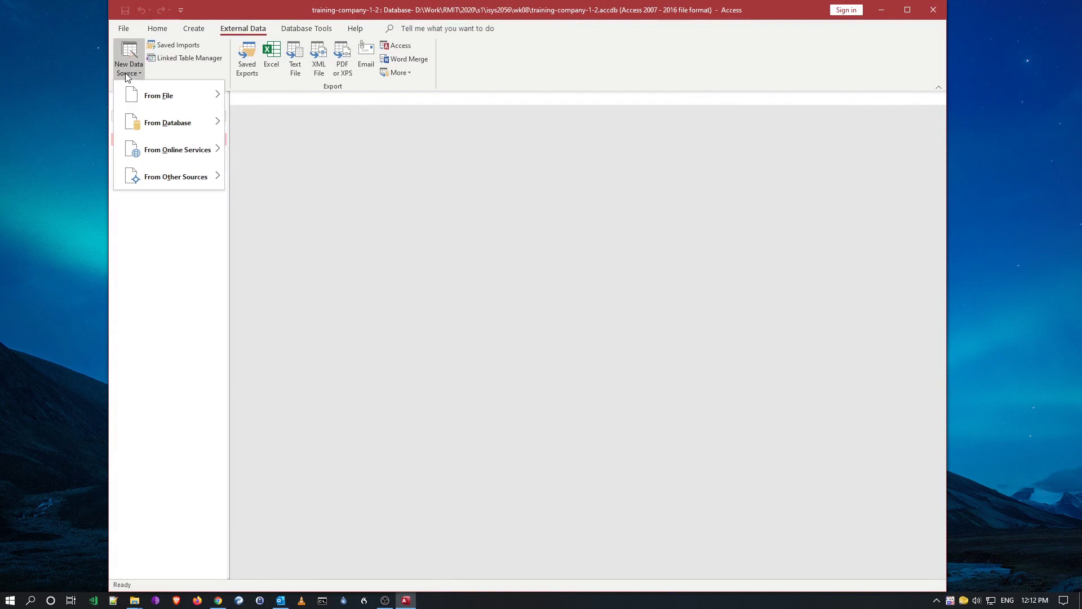
mouse_move(157, 99)
click(231, 97)
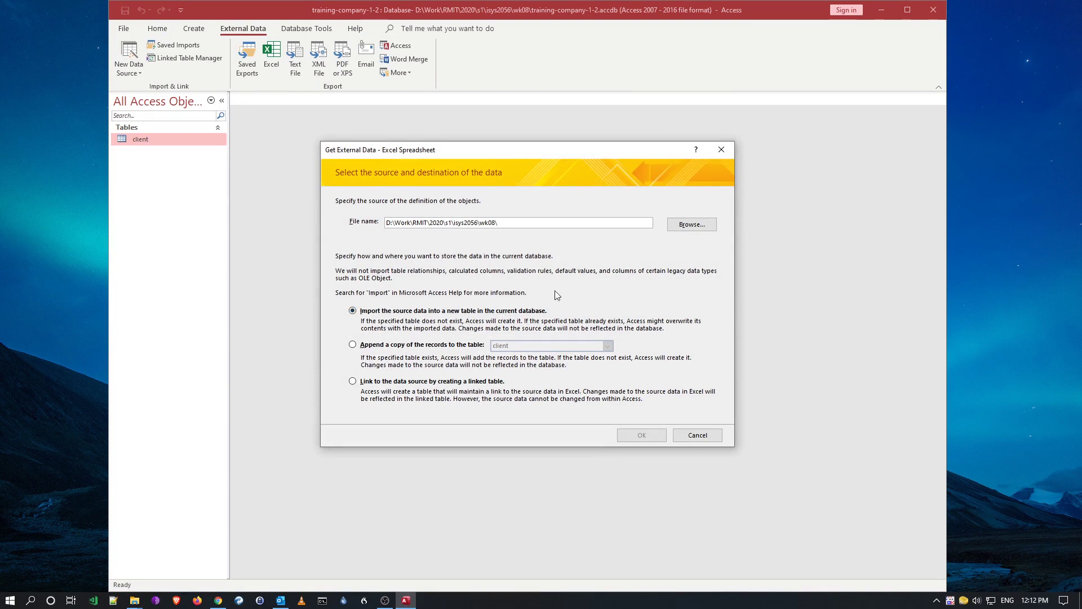
Select program.xlsx from the wk08 folder as the source for a new table
click(692, 225)
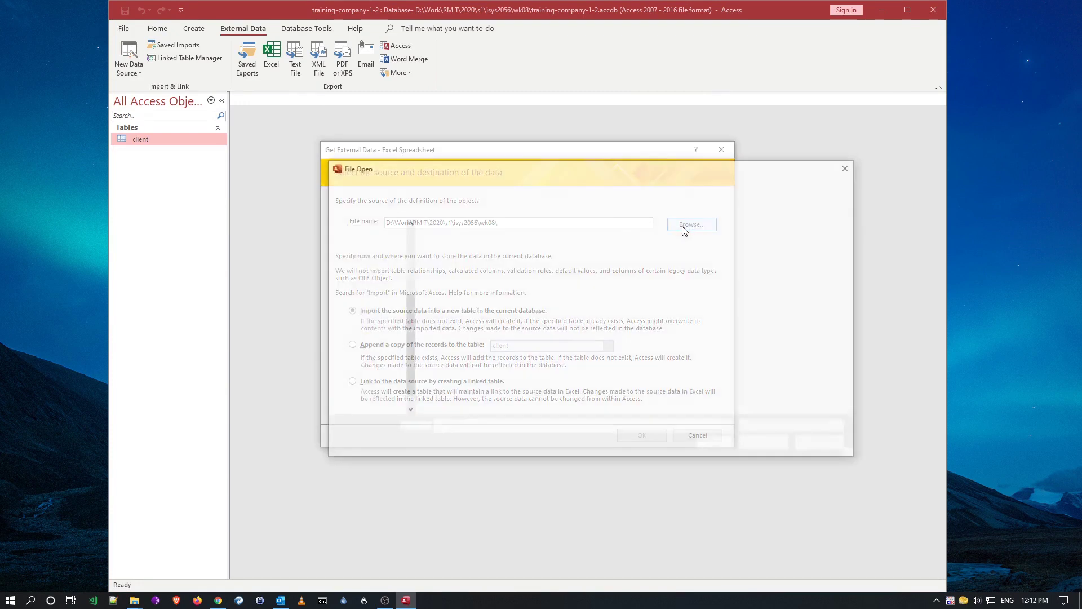
click(458, 269)
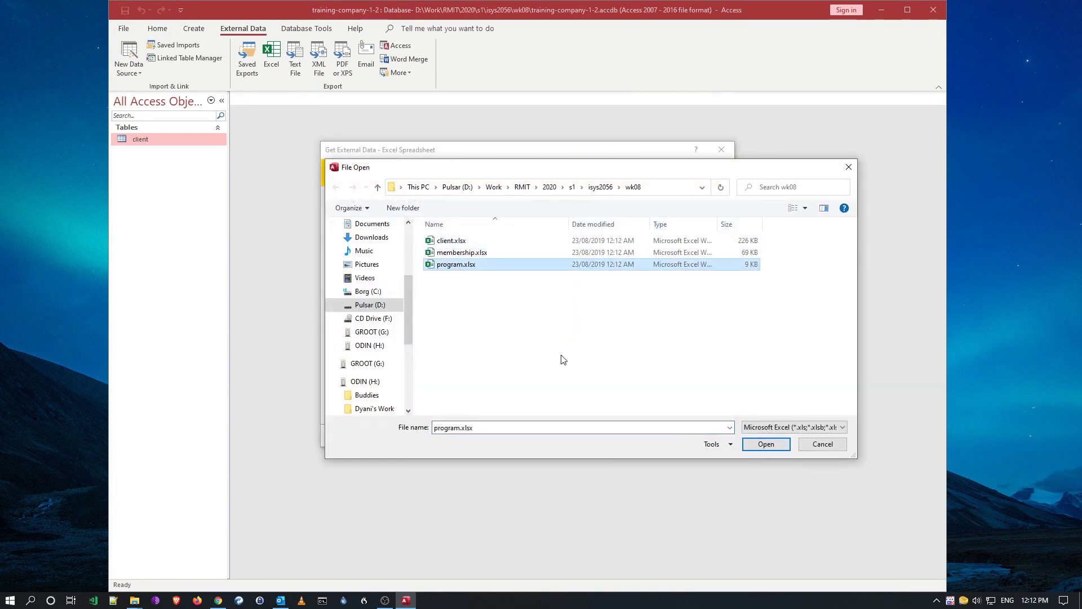
click(763, 447)
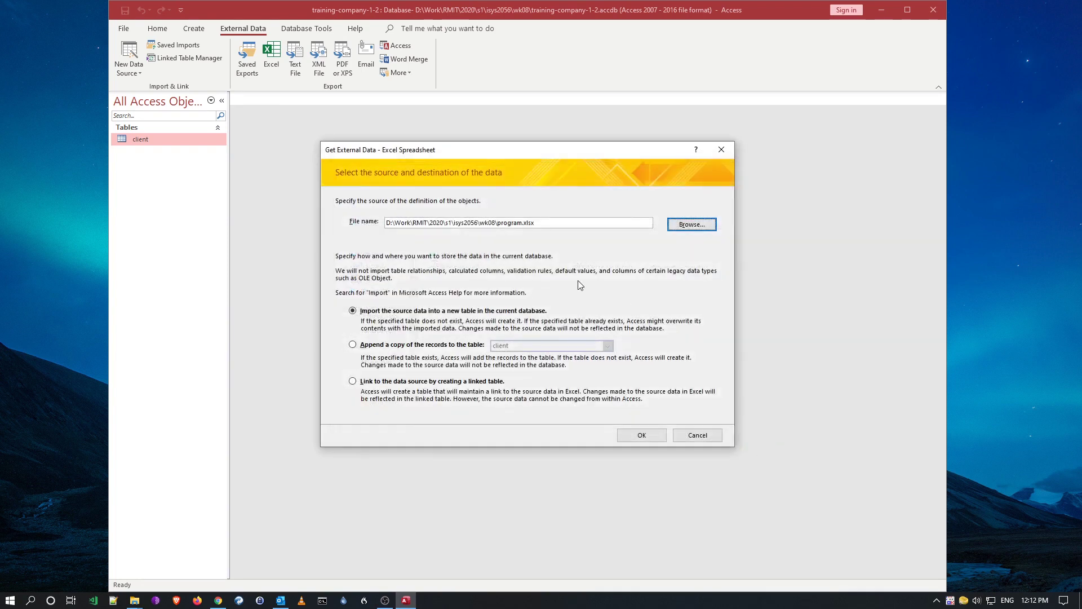
Start the wizard on the program worksheet, keeping first-row headings and default field options
click(636, 437)
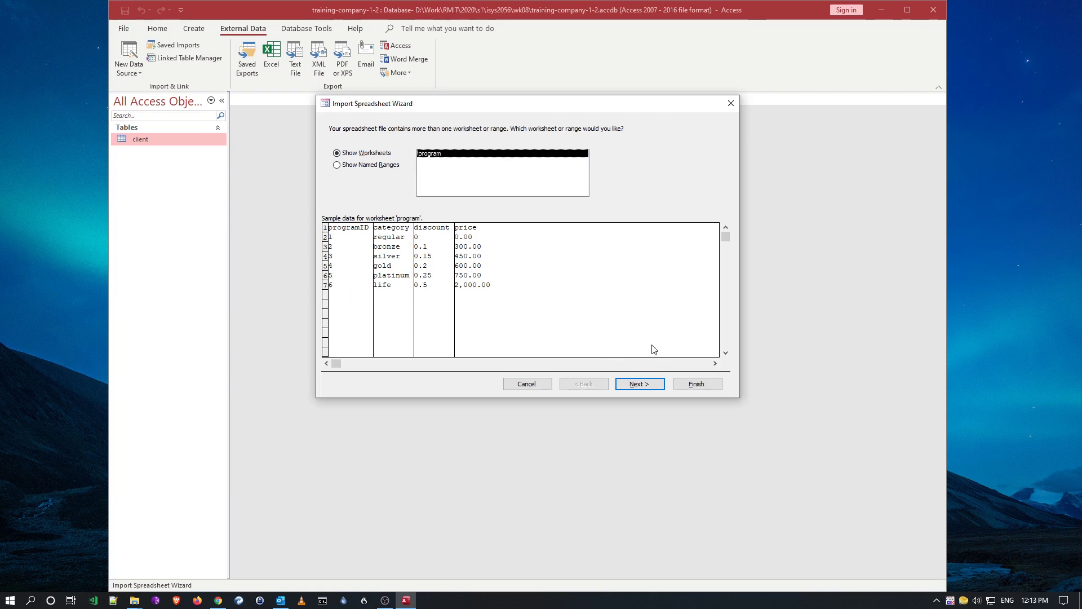
click(647, 389)
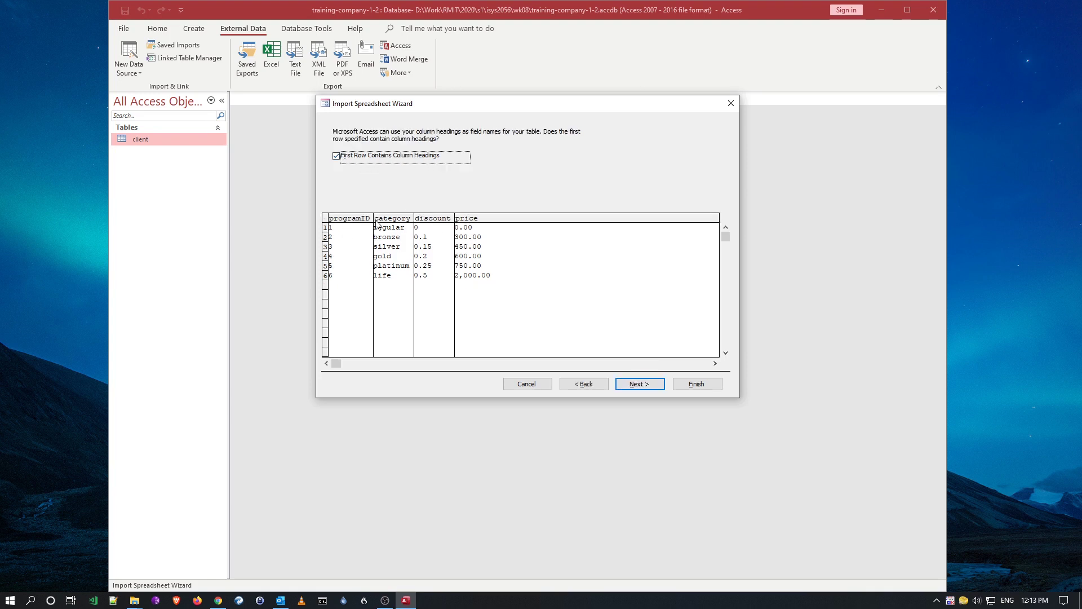
click(642, 384)
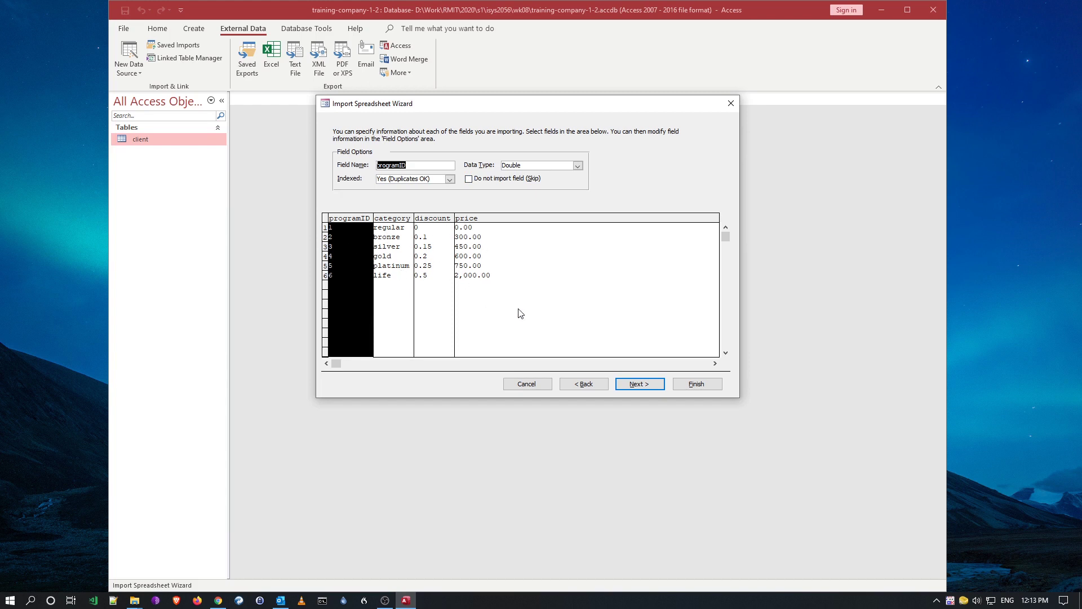
click(641, 384)
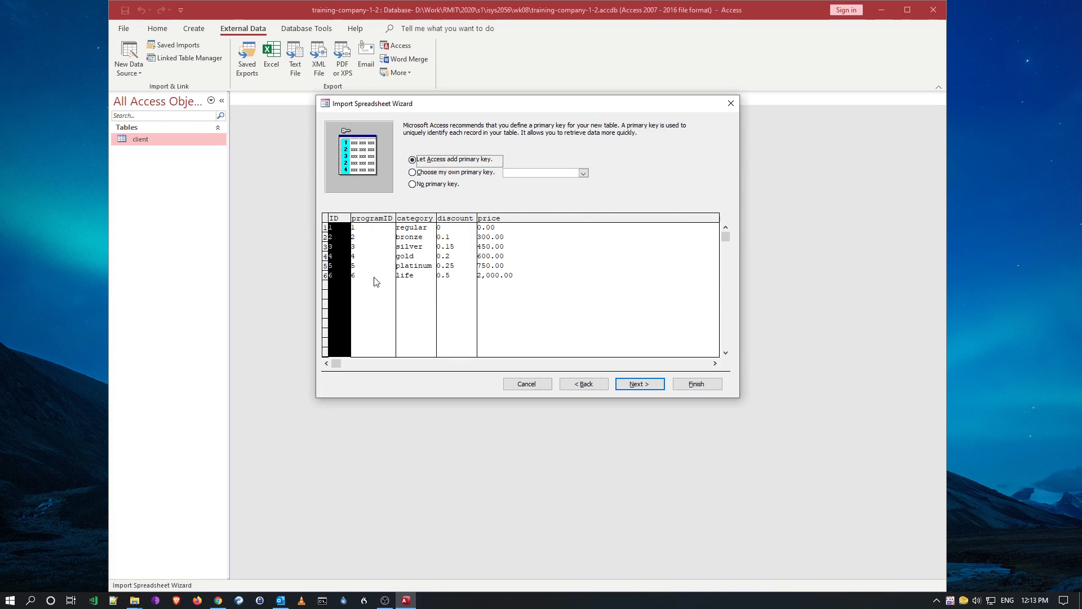
Let Access add its own ID primary key instead of programID and continue to the final step
click(417, 173)
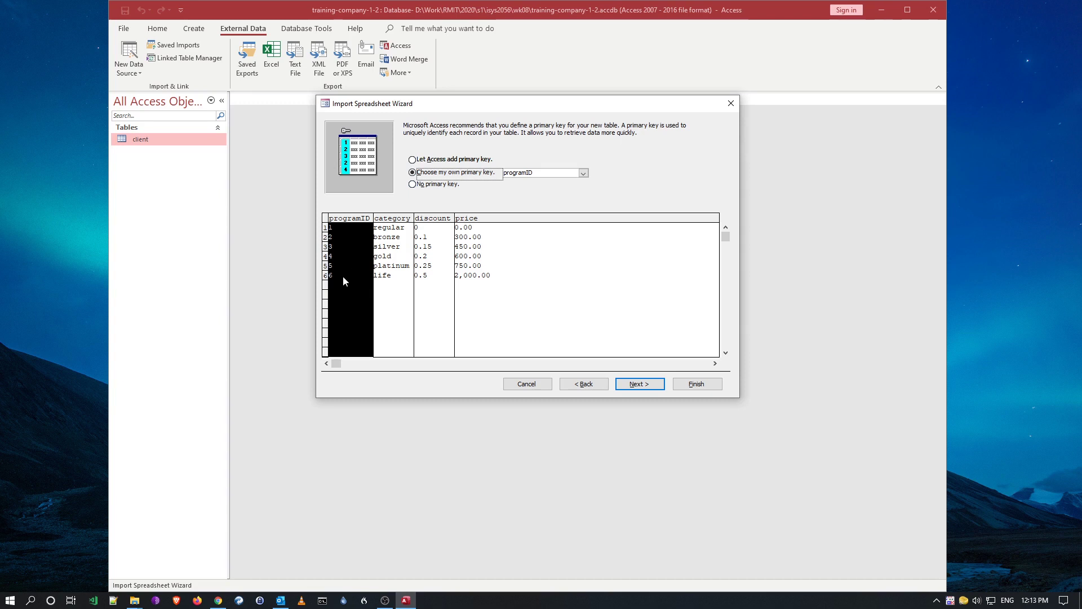
click(413, 160)
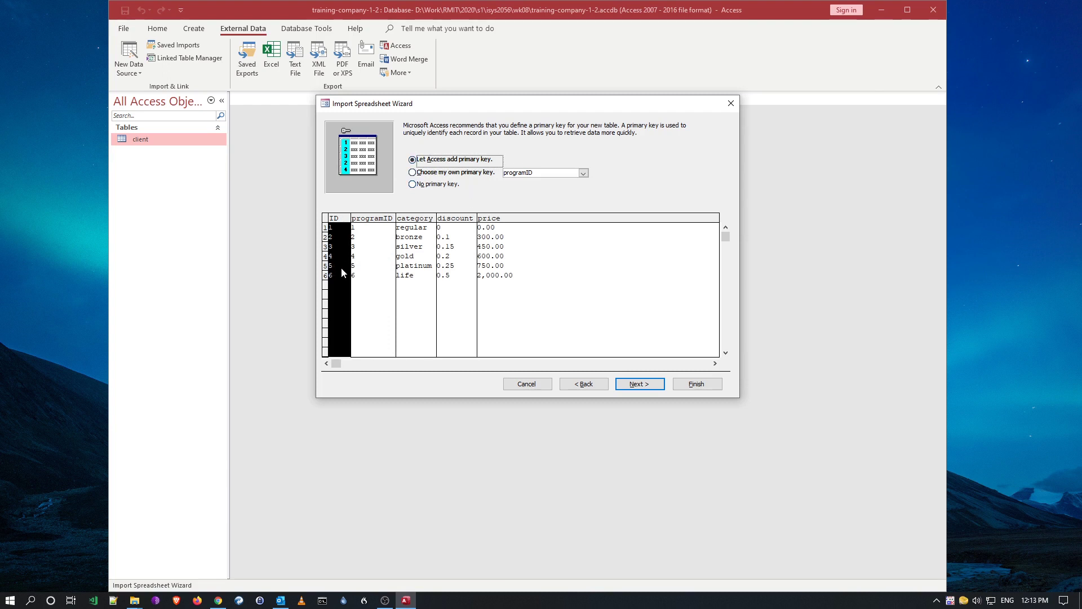
click(646, 387)
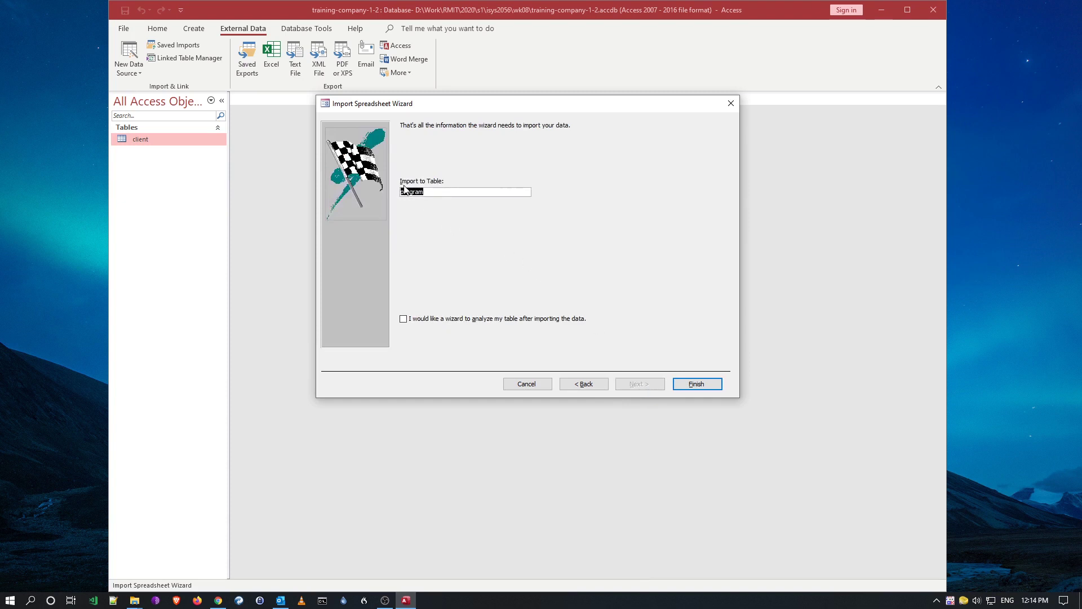
Finish the import without saving the steps, then open the new program table to view its six records
click(698, 386)
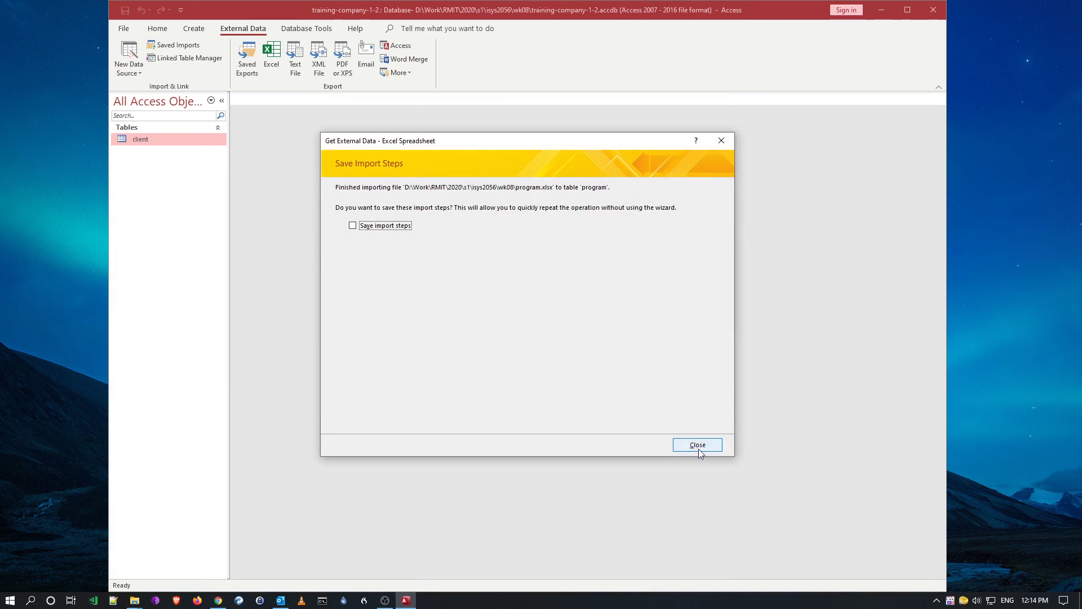
click(698, 446)
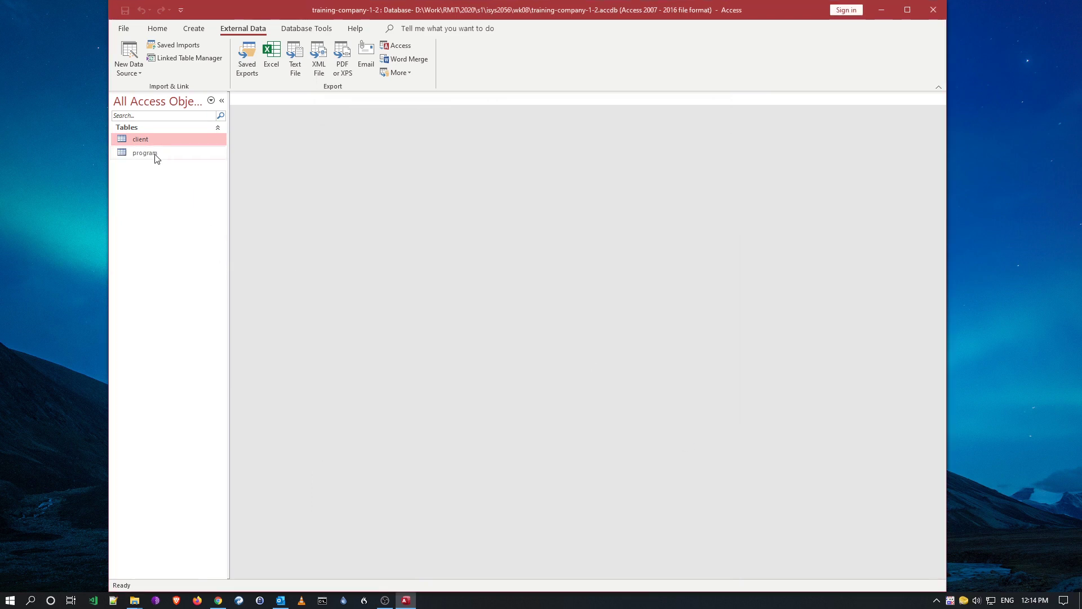
click(156, 155)
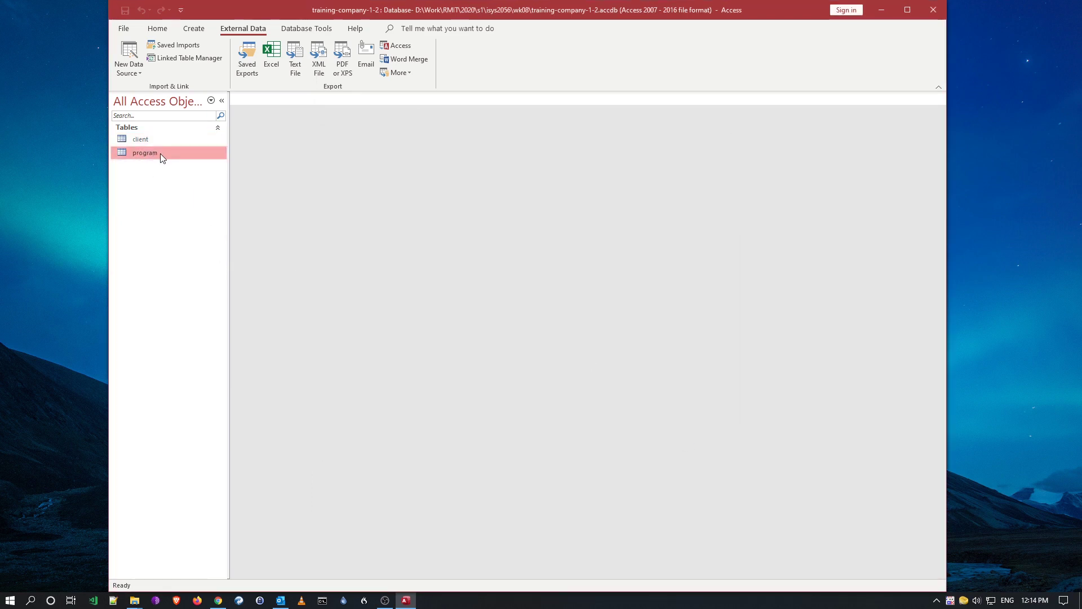
double_click(160, 153)
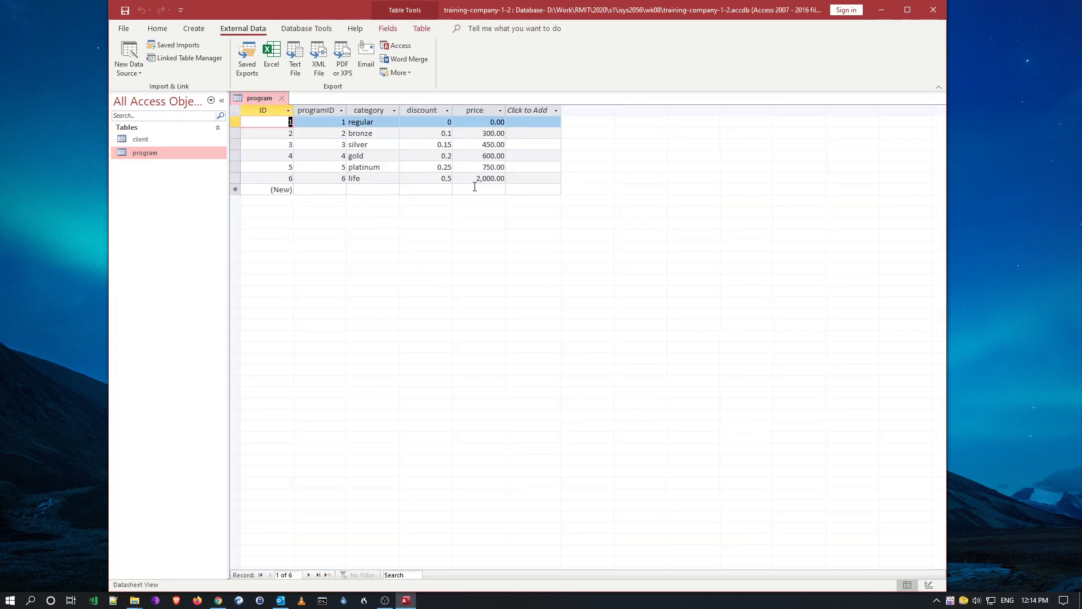
click(334, 133)
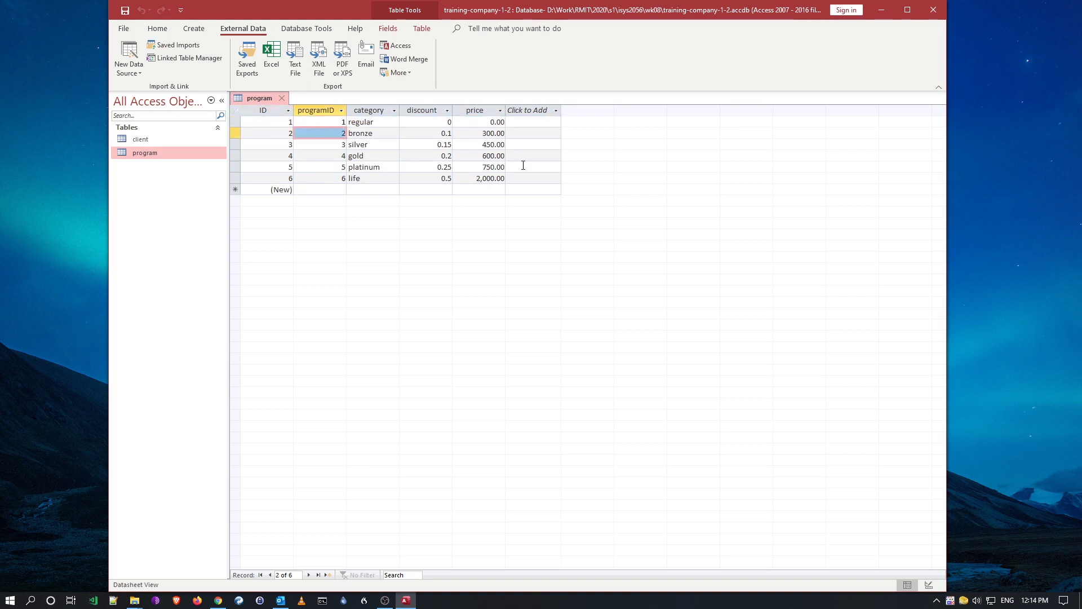
click(263, 123)
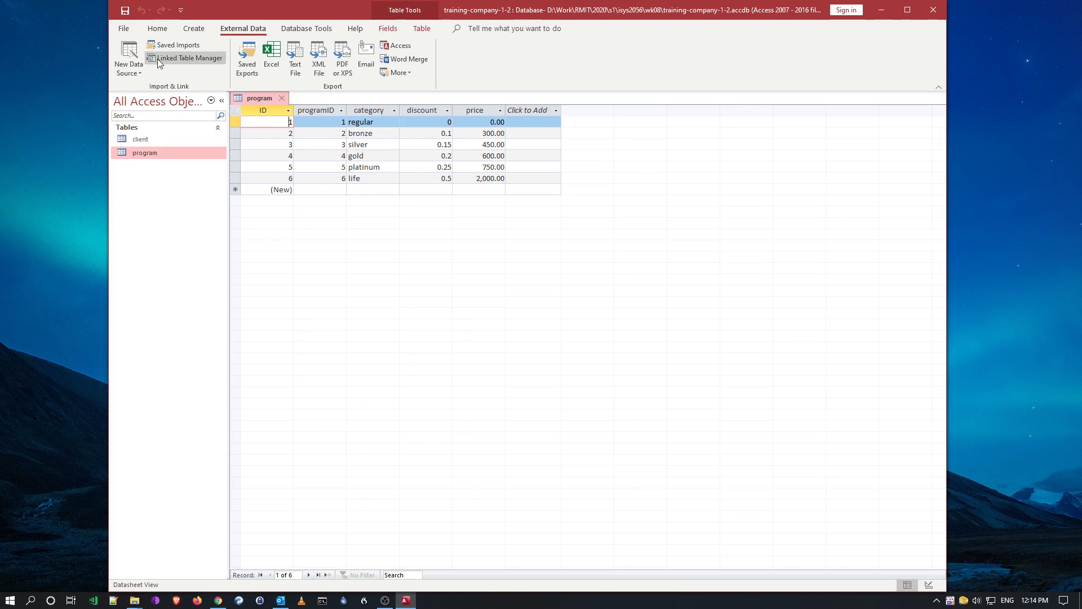
Switch the program table to Design View and copy the programID field name
click(158, 29)
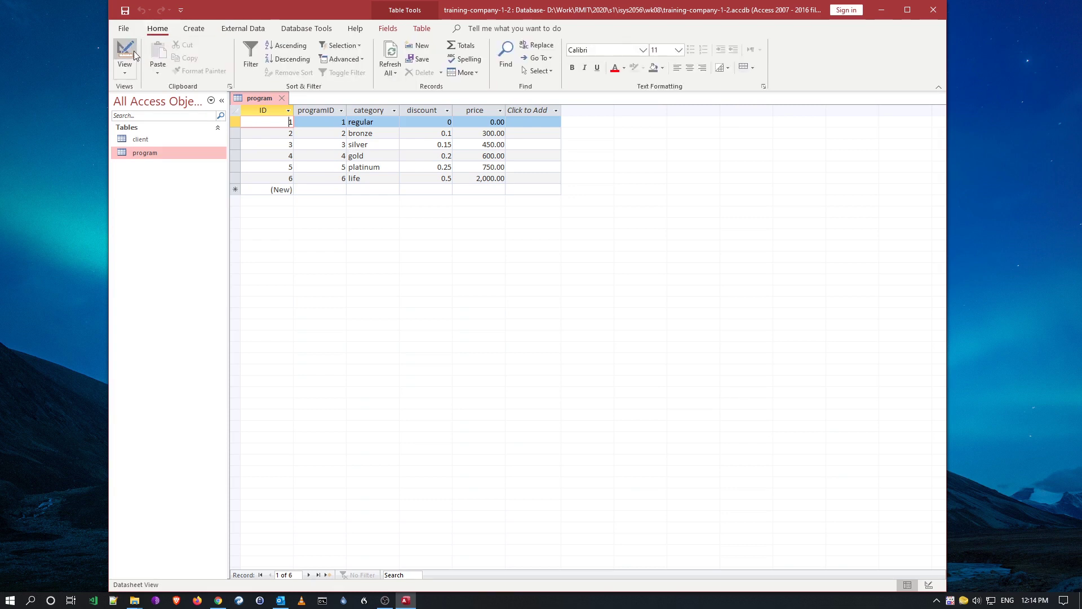
click(133, 54)
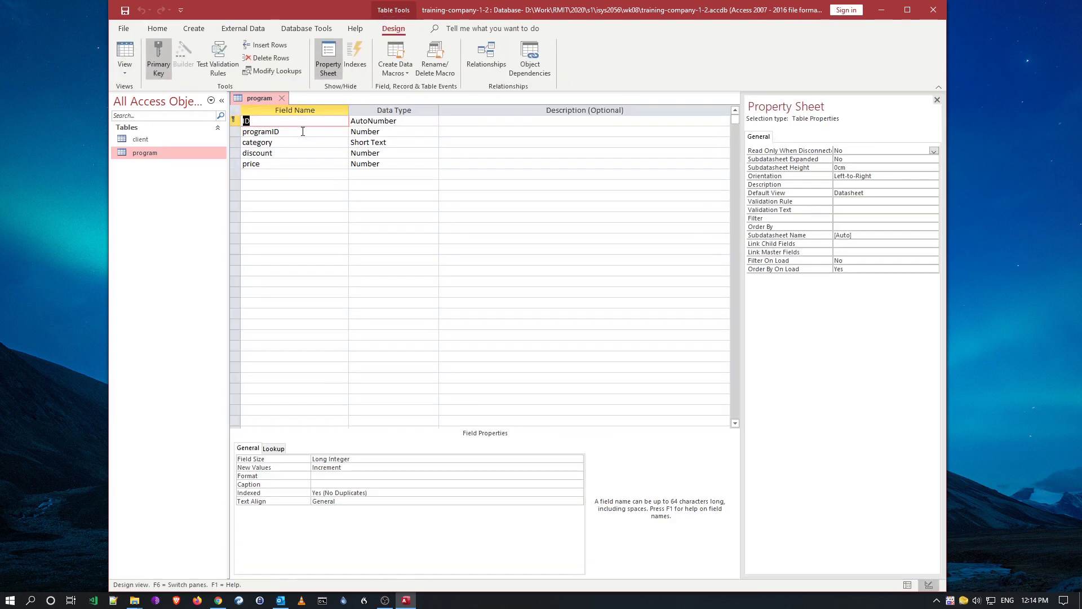
click(298, 132)
drag(292, 132, 241, 137)
right_click(251, 137)
click(273, 169)
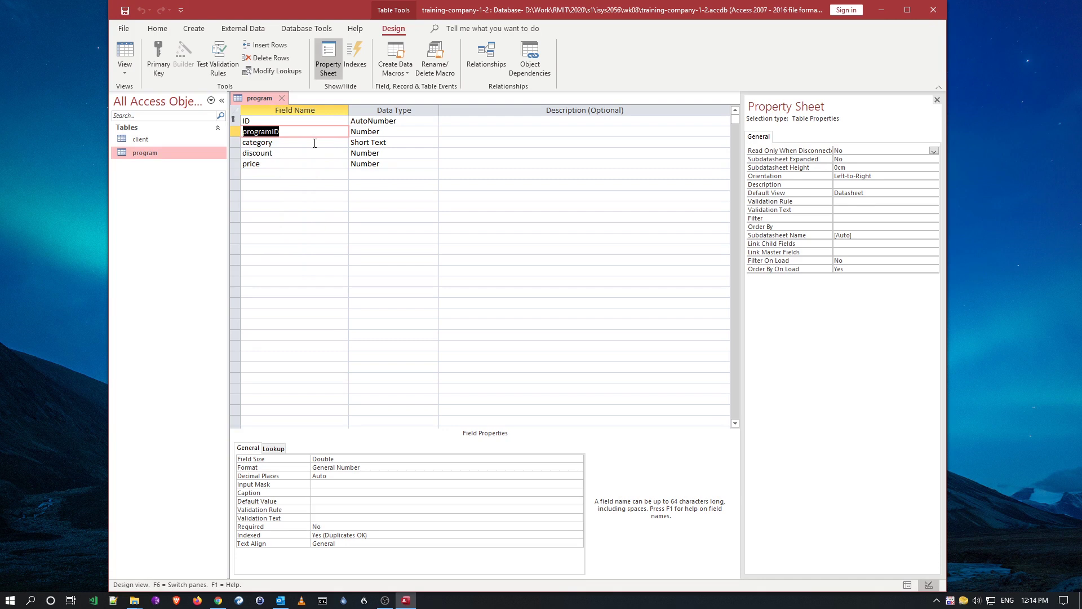
Delete the old Number programID field along with its indexes
click(307, 141)
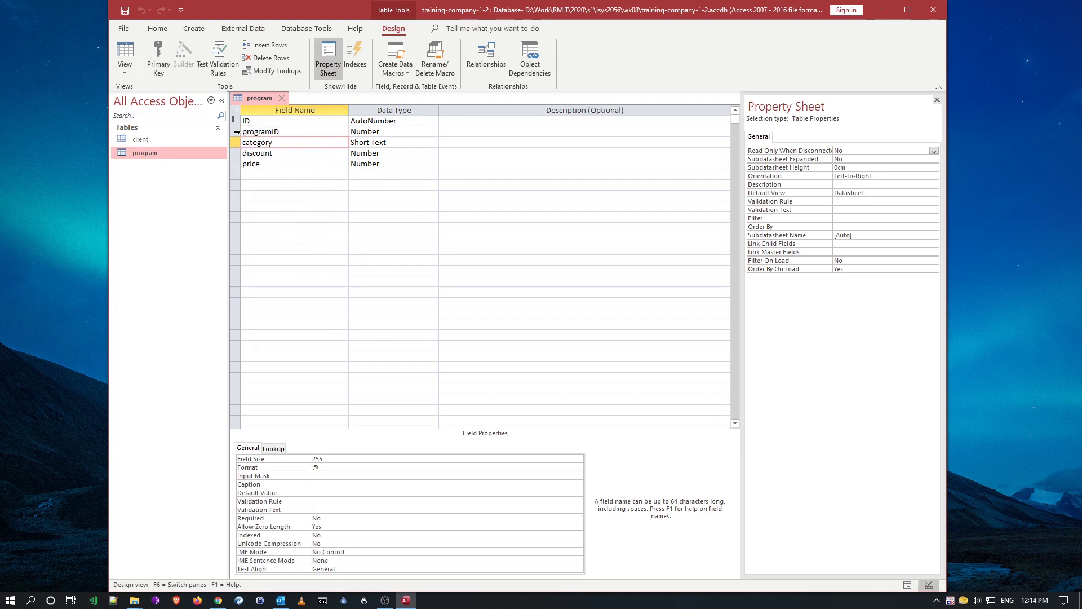
click(238, 134)
right_click(238, 135)
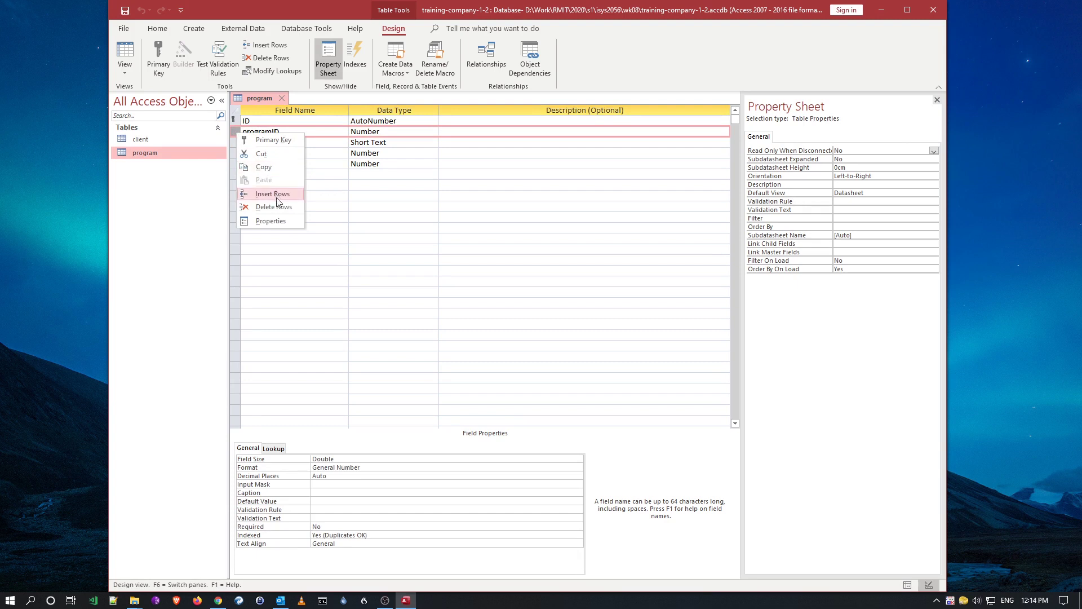
click(358, 174)
click(238, 131)
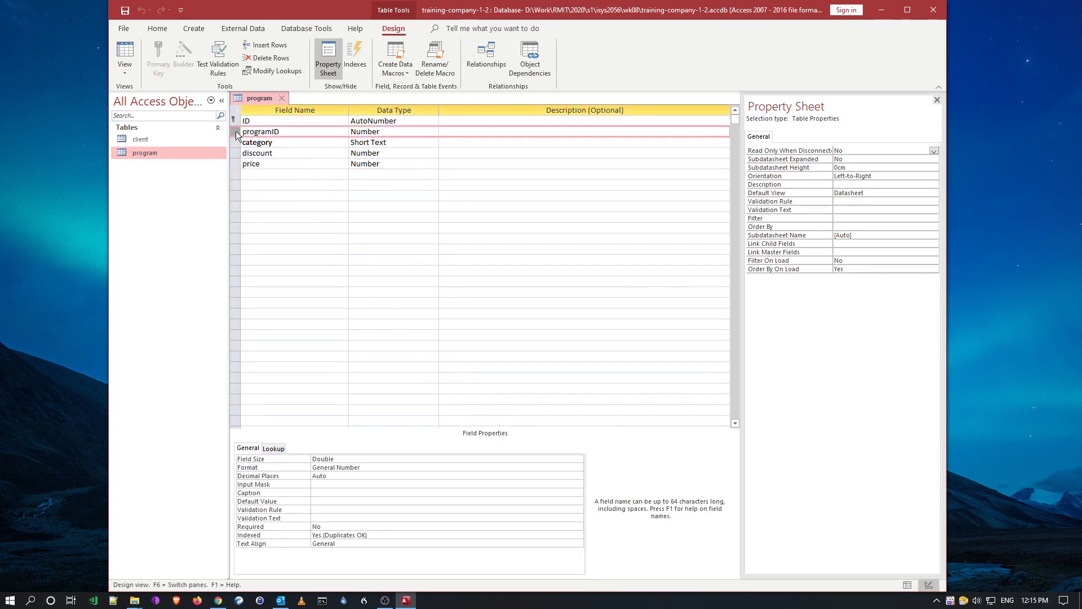
click(263, 59)
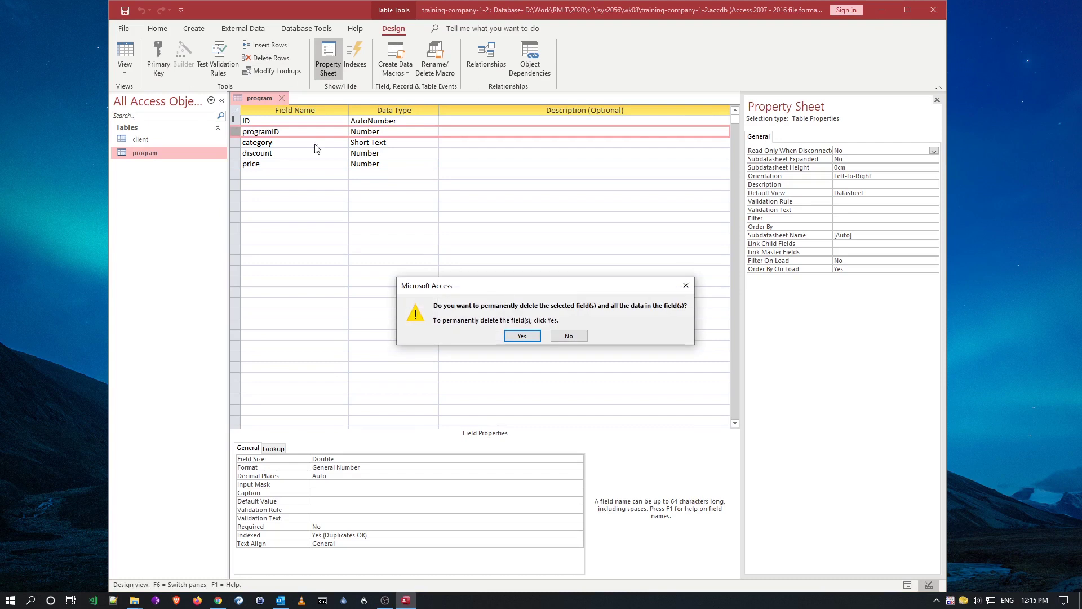
click(522, 336)
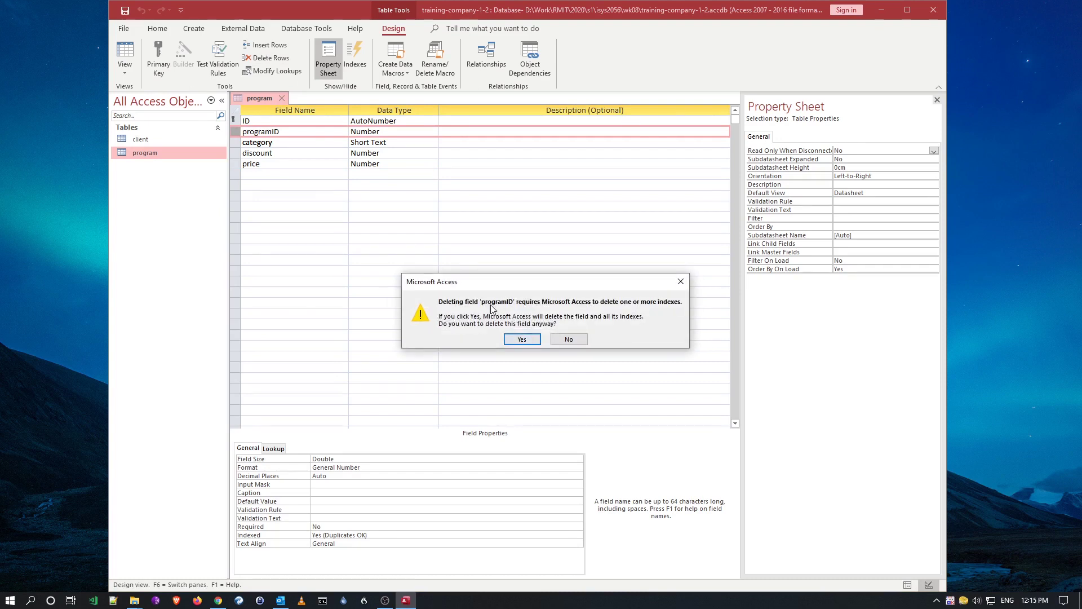
click(522, 339)
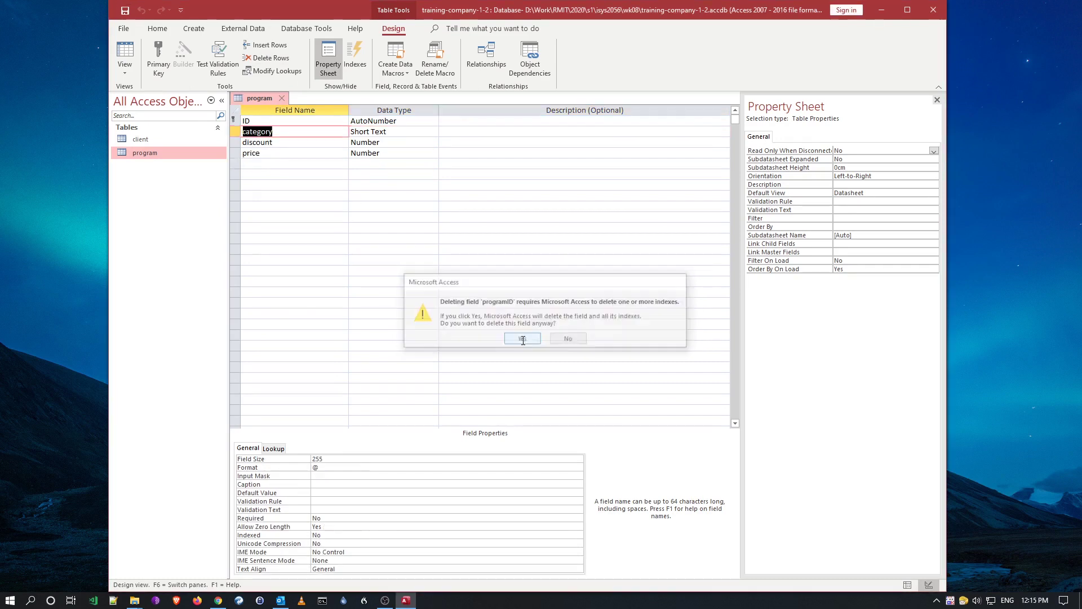
Rename the ID AutoNumber primary key field to programID
click(267, 120)
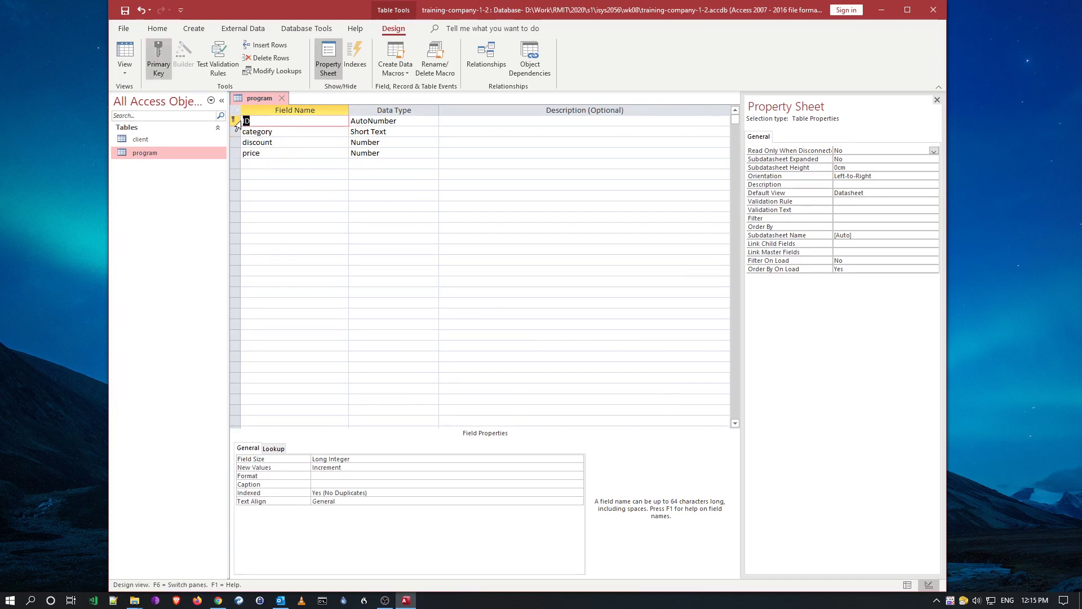
right_click(245, 121)
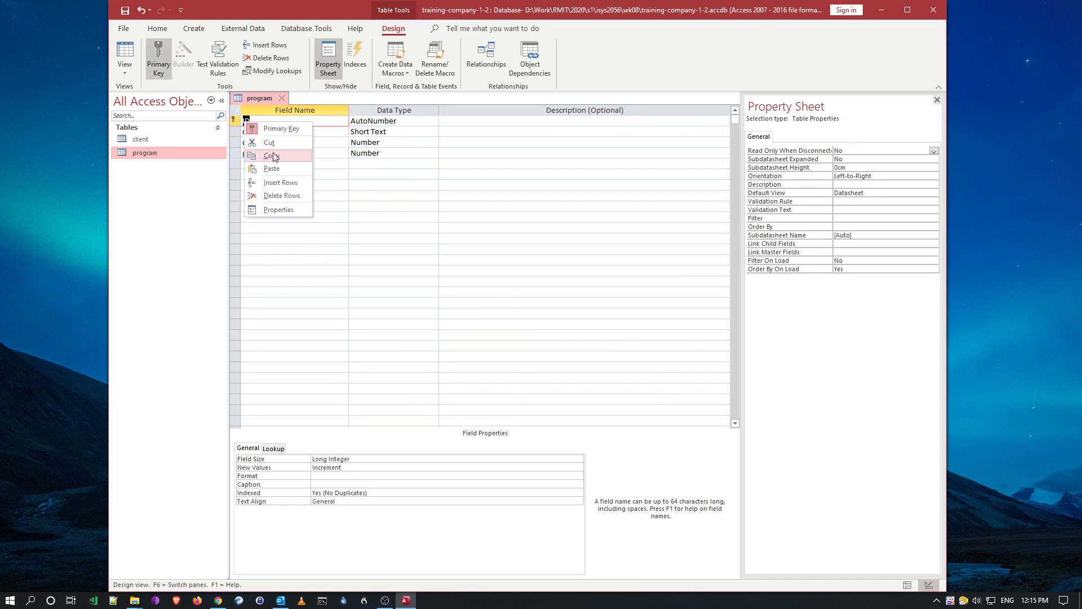
click(283, 171)
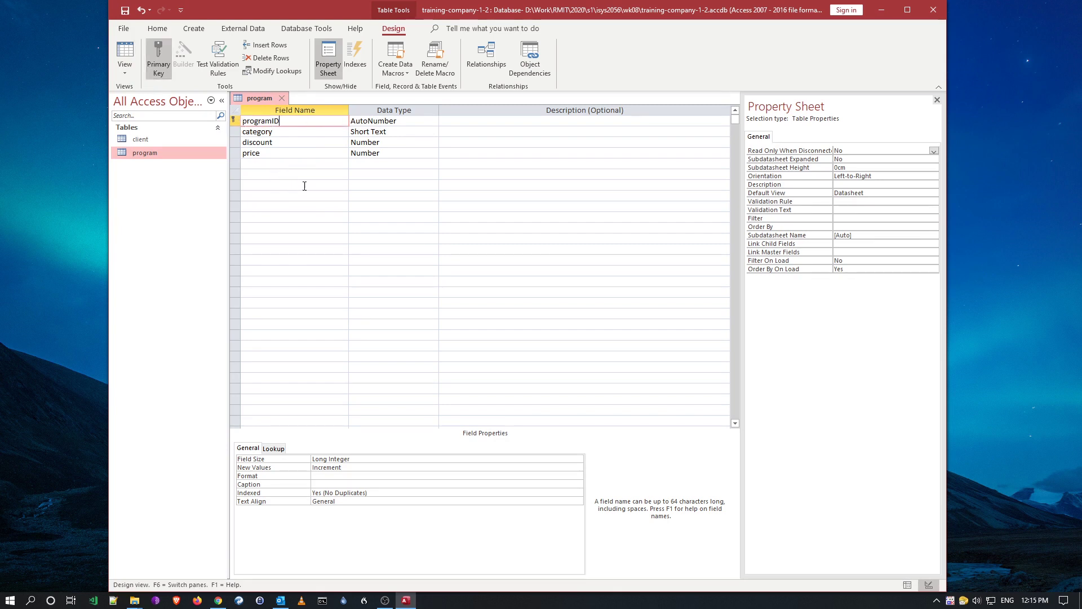
Save the program table design and return to Datasheet View
click(125, 10)
click(125, 54)
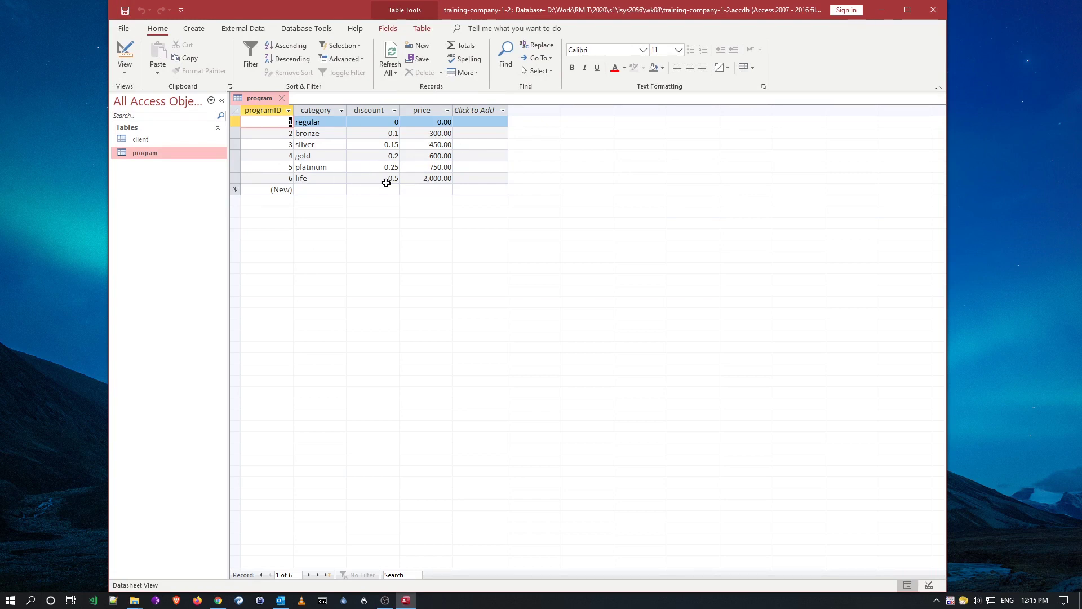
click(146, 140)
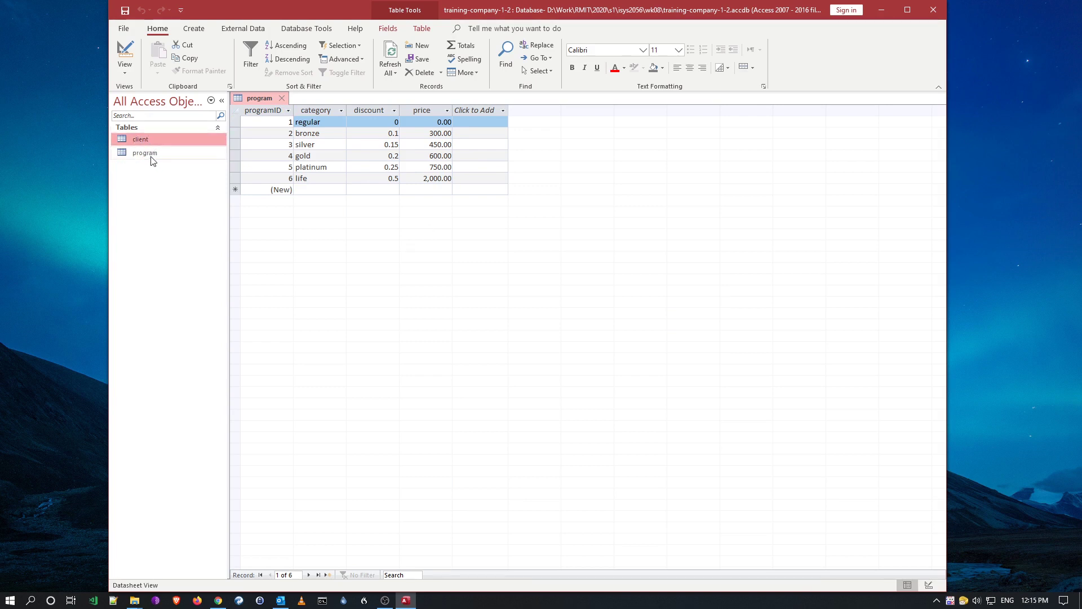
click(150, 154)
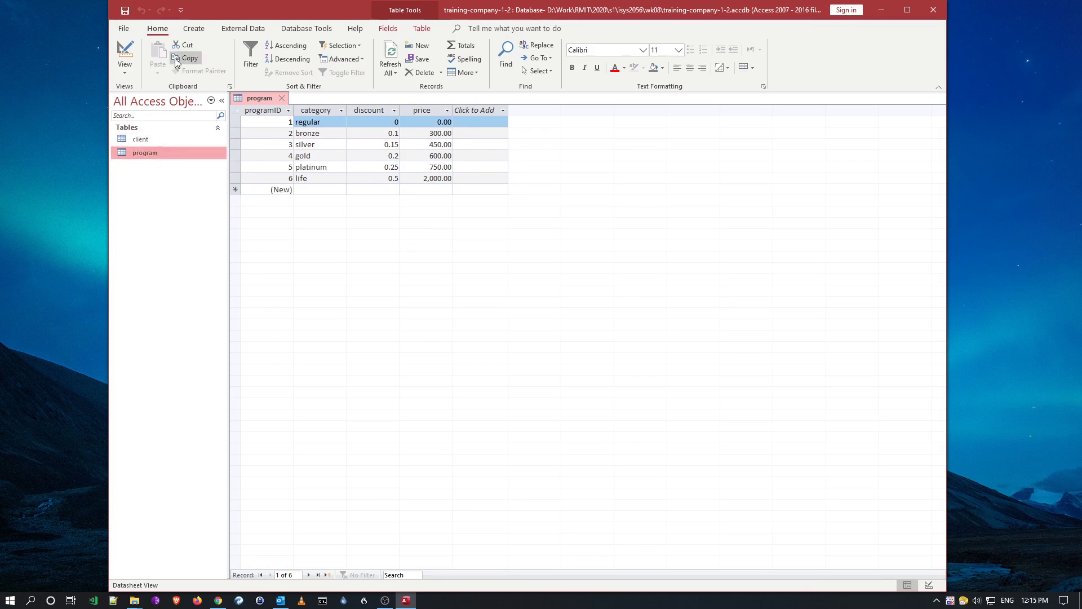
Browse External Data > New Data Source > From File, then close the menu without importing
click(243, 28)
click(129, 60)
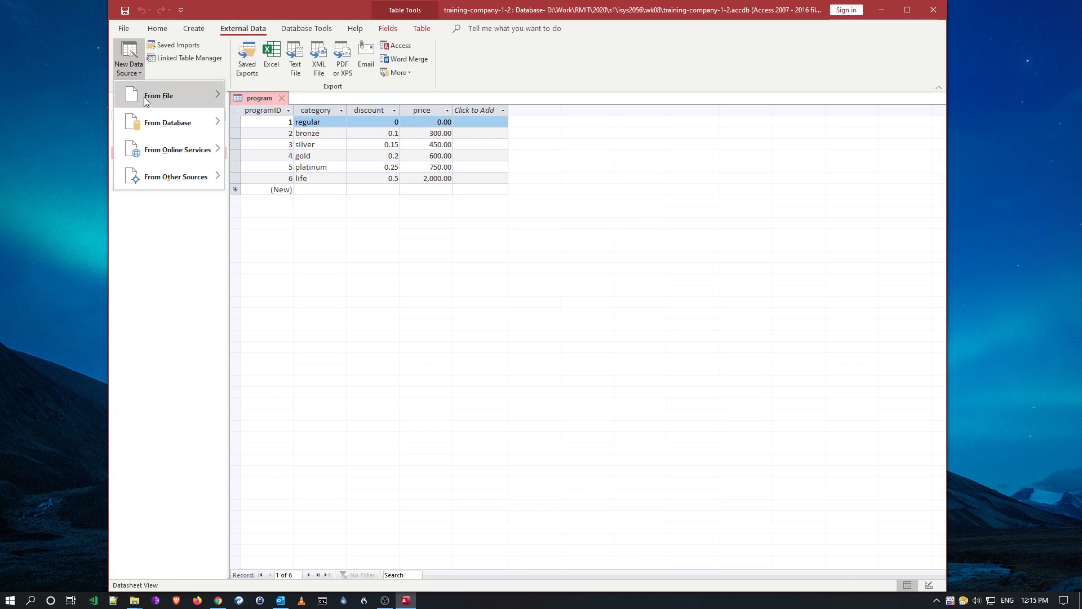
mouse_move(147, 99)
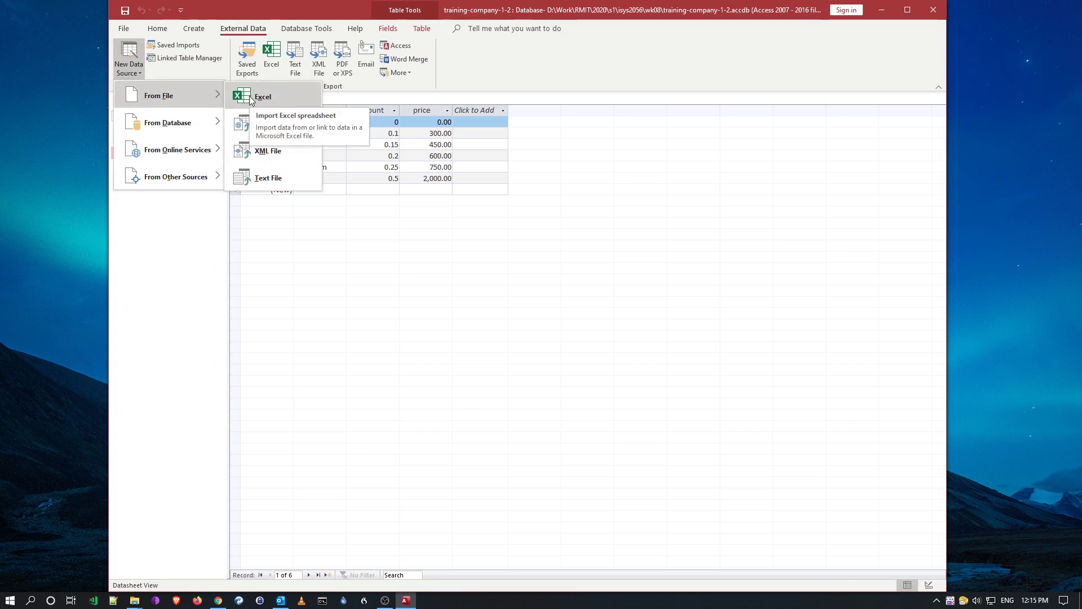
click(376, 266)
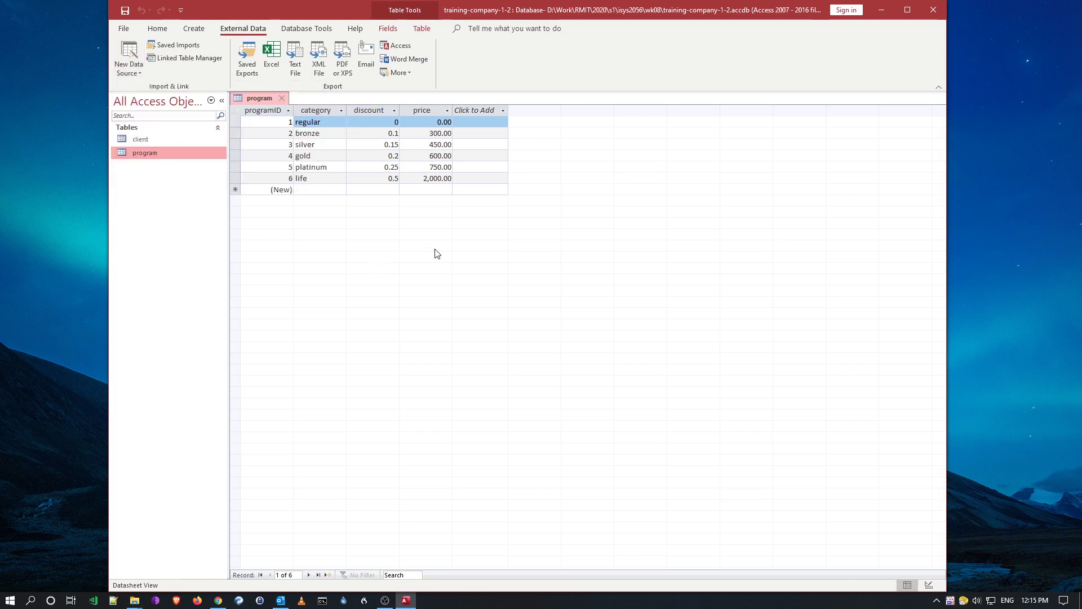